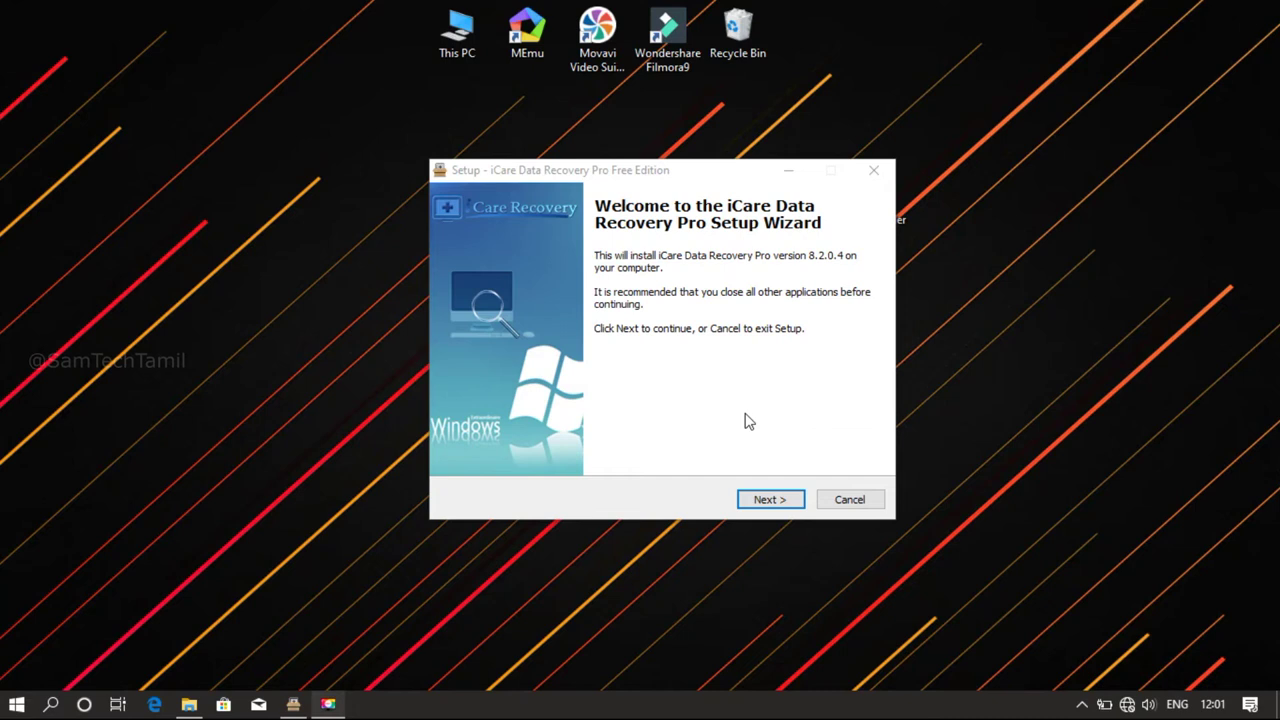
Install iCare Data Recovery Pro 8.2.0.4 with default folders and a desktop icon, then launch it
left_click(769, 500)
left_click(536, 443)
left_click(770, 500)
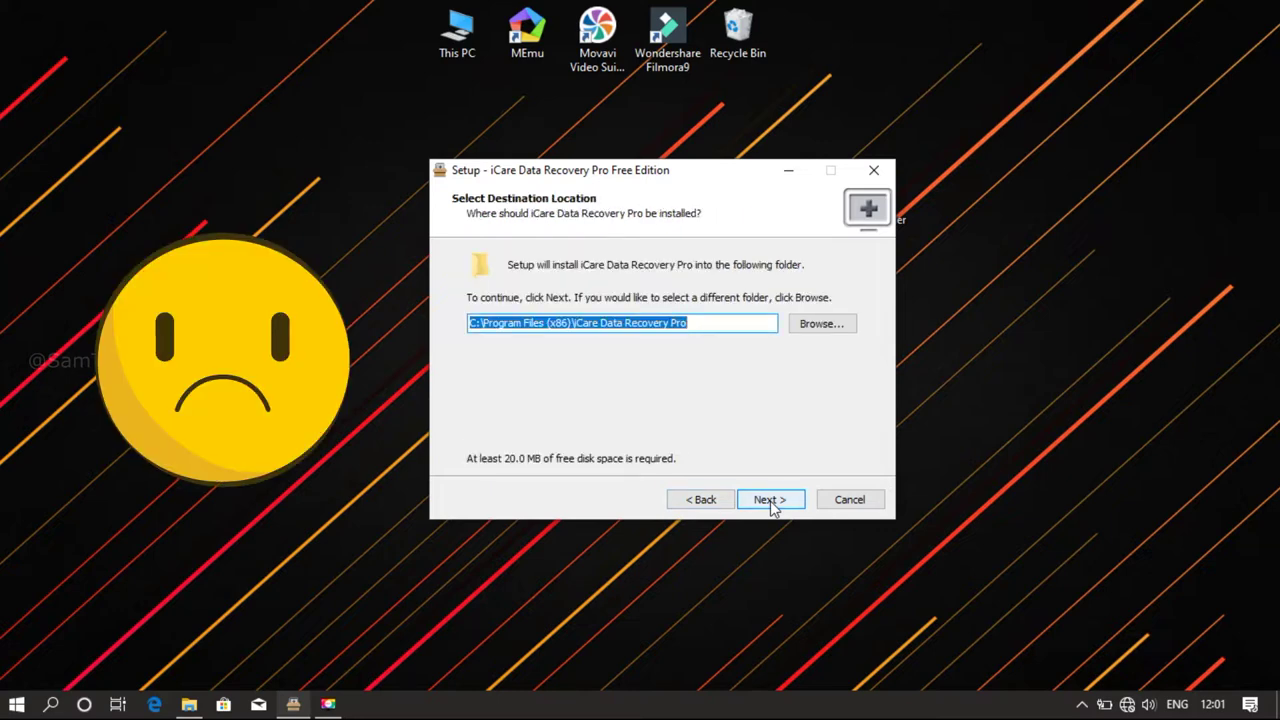
left_click(770, 500)
left_click(770, 500)
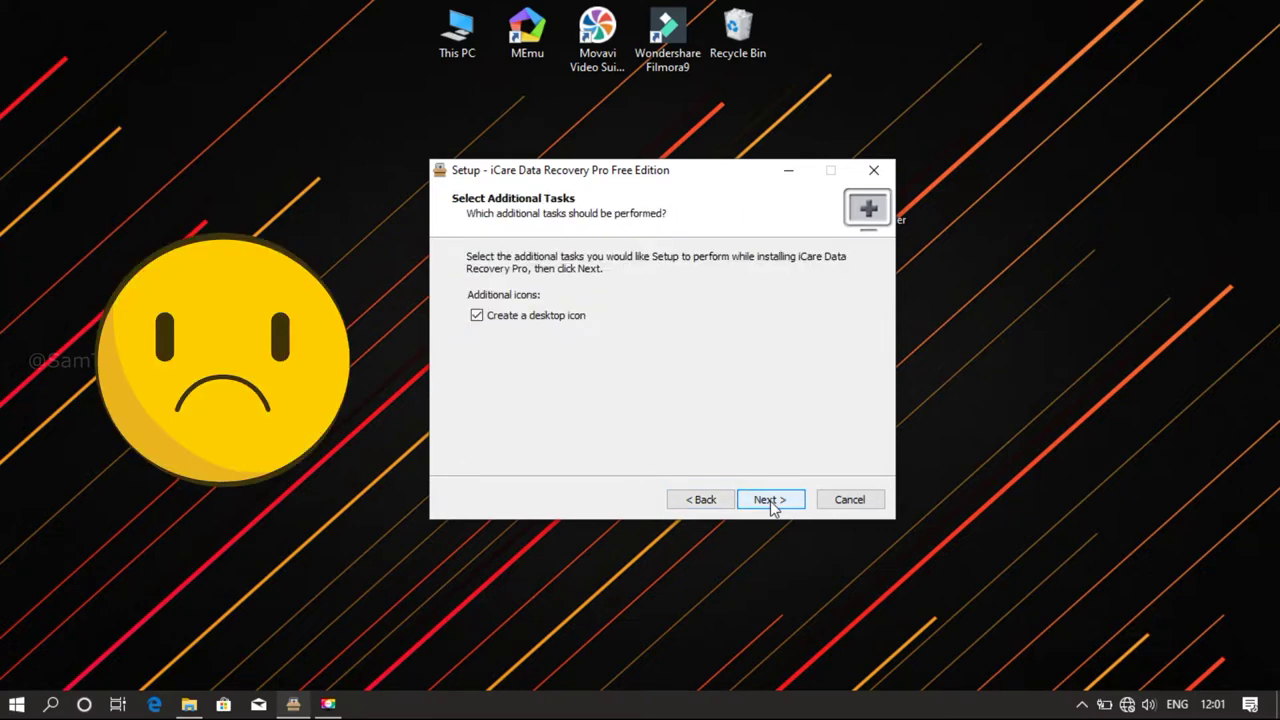
left_click(770, 500)
left_click(770, 500)
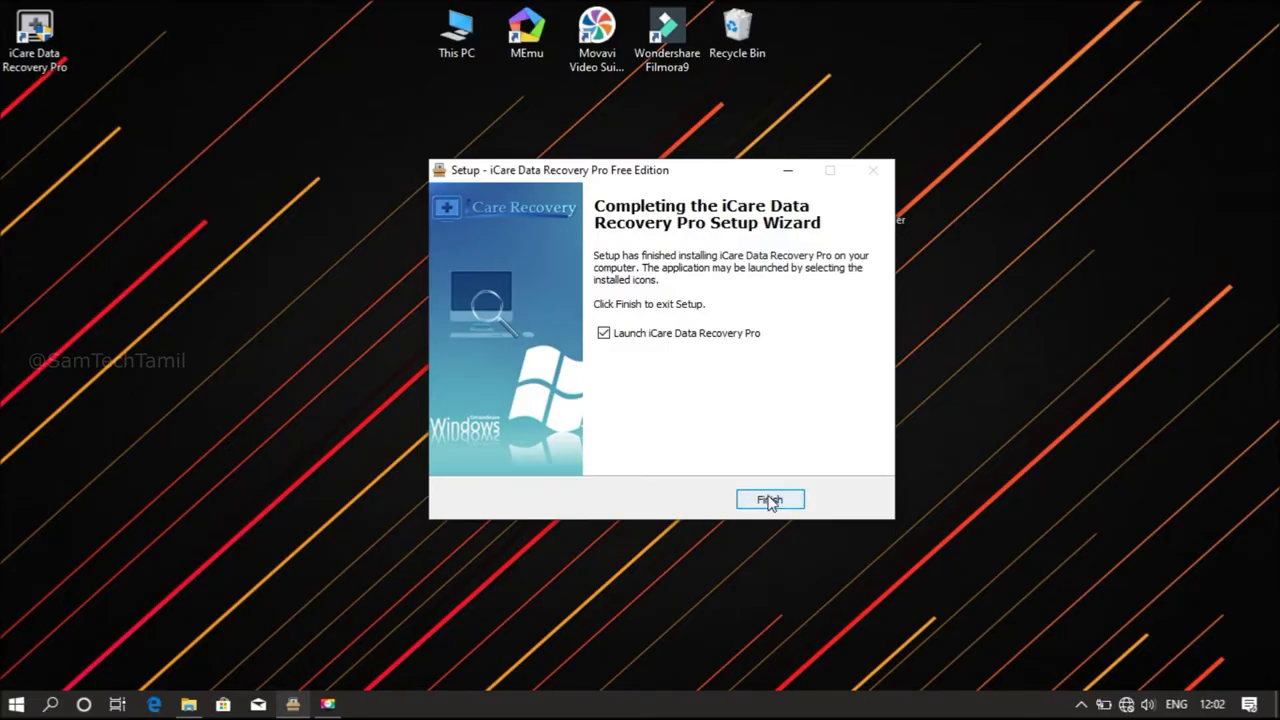
left_click(769, 501)
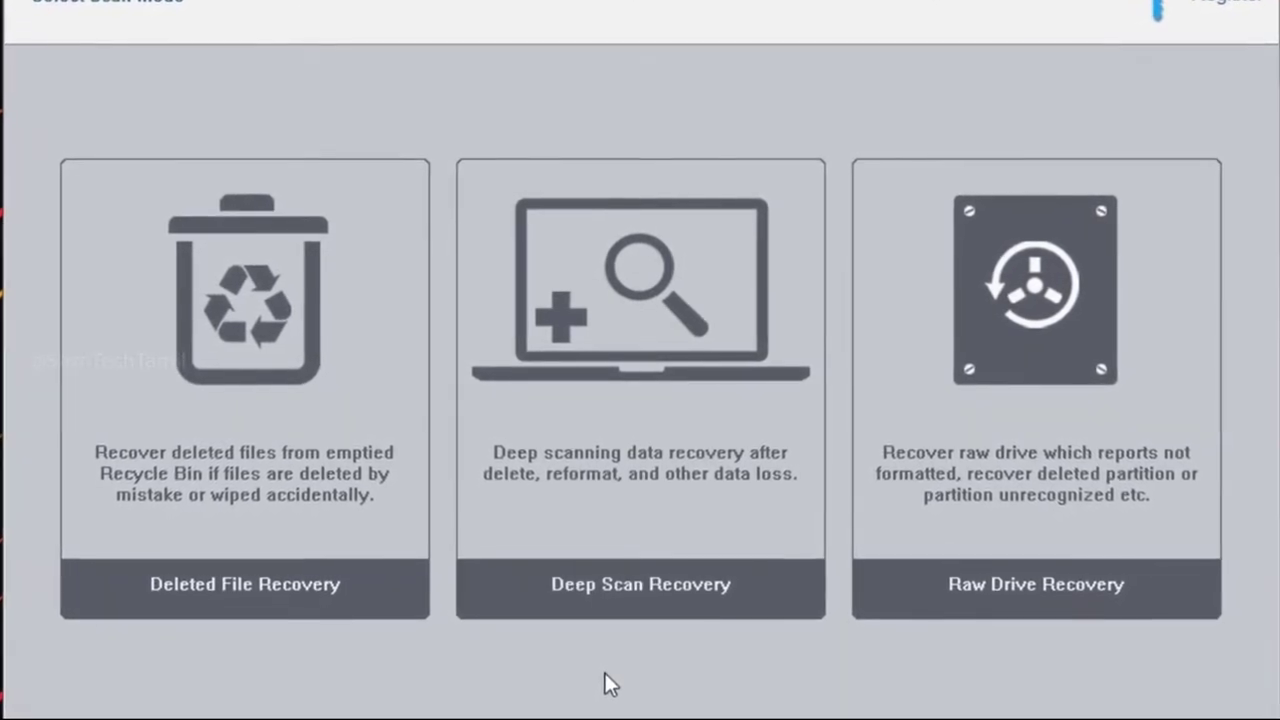
Register the program with the licence code and dismiss the success message
left_click(1226, 7)
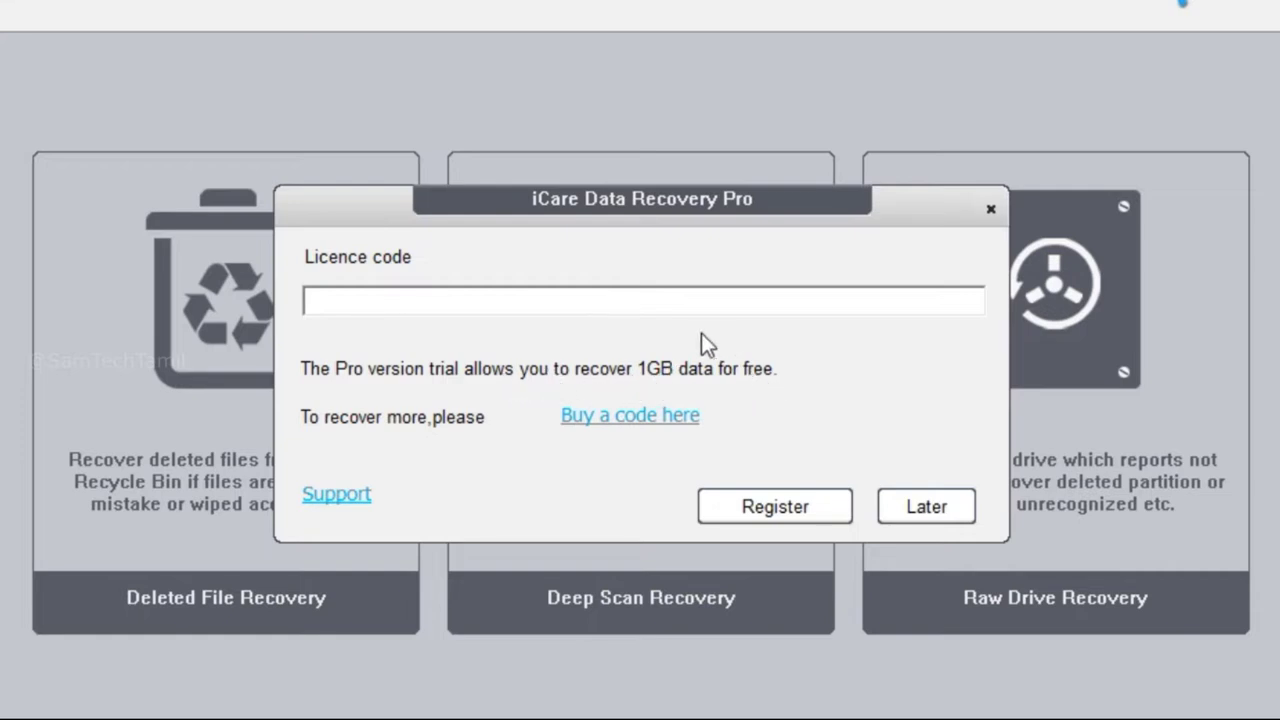
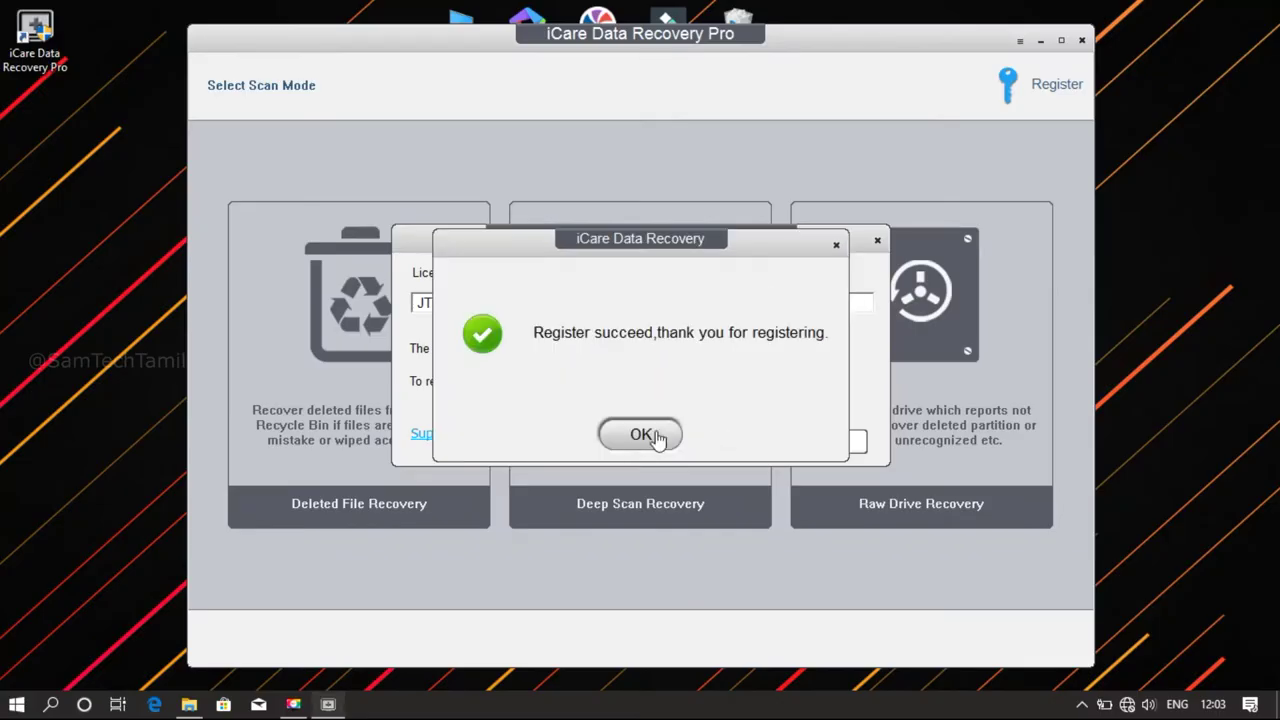
left_click(628, 438)
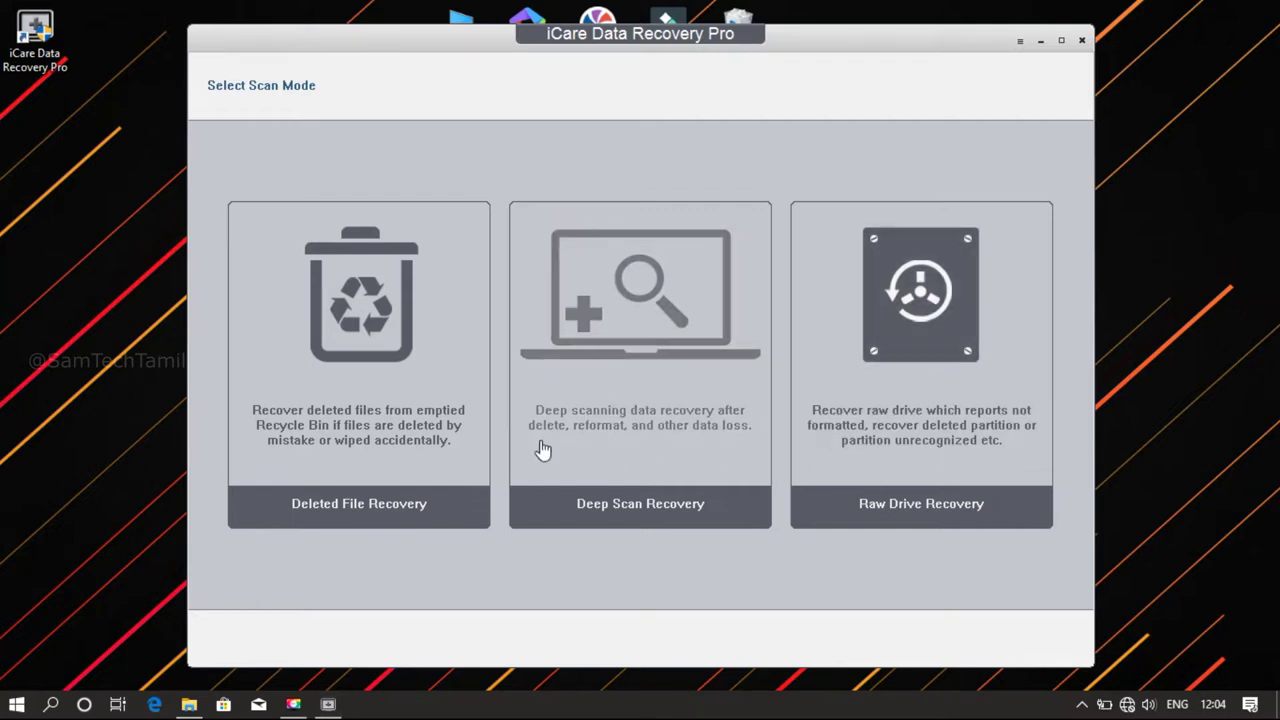
Choose Deep Scan Recovery on the G: SATIZ USB partition and bring up File Explorer's This PC
left_click(654, 491)
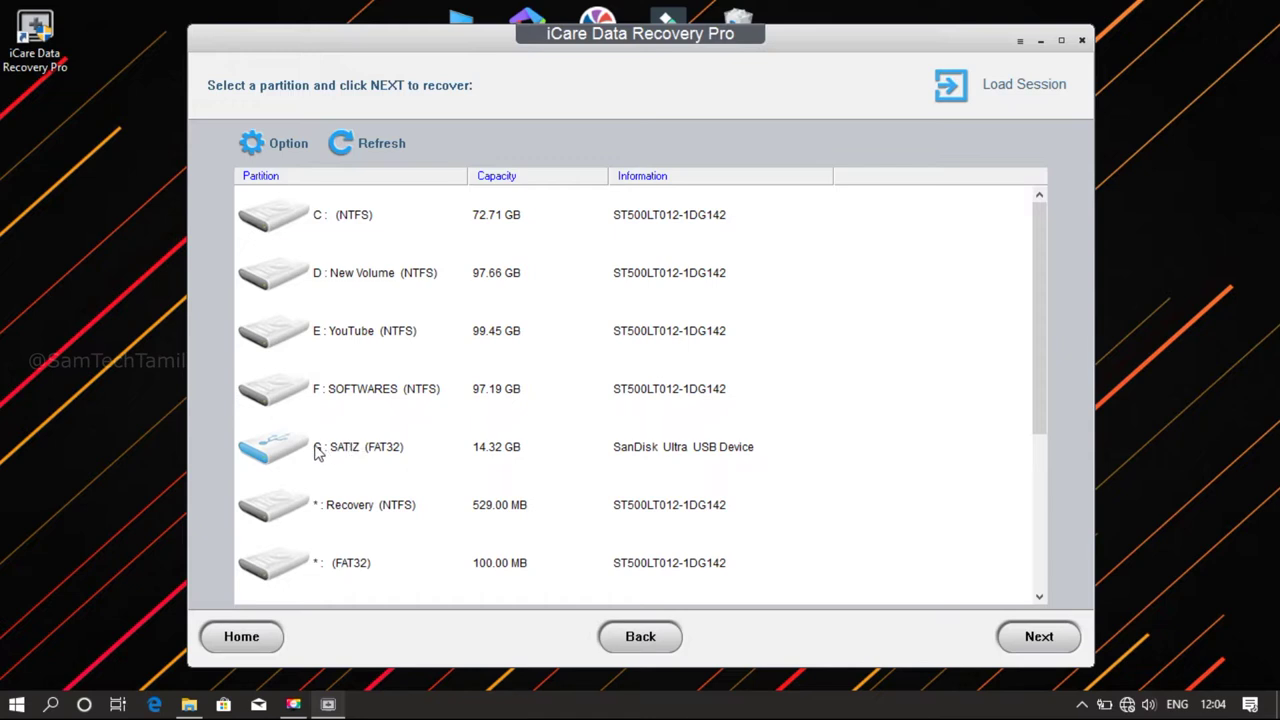
left_click(318, 452)
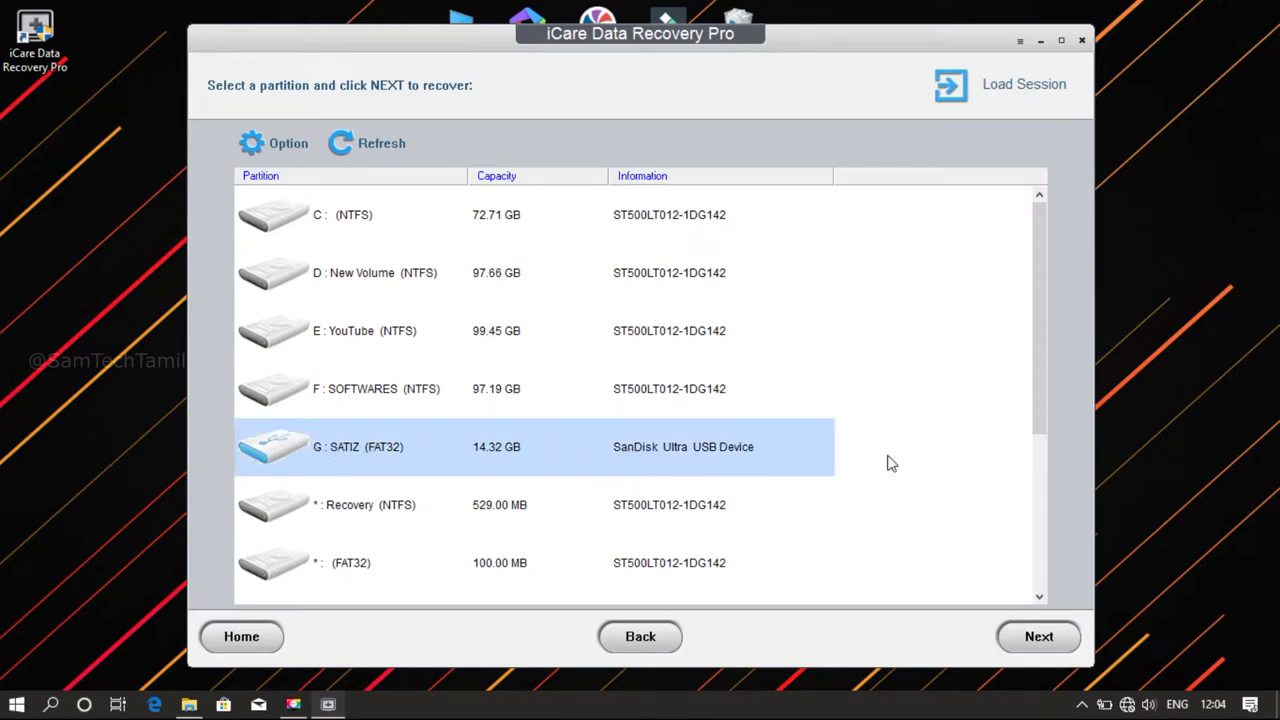
left_click(455, 27)
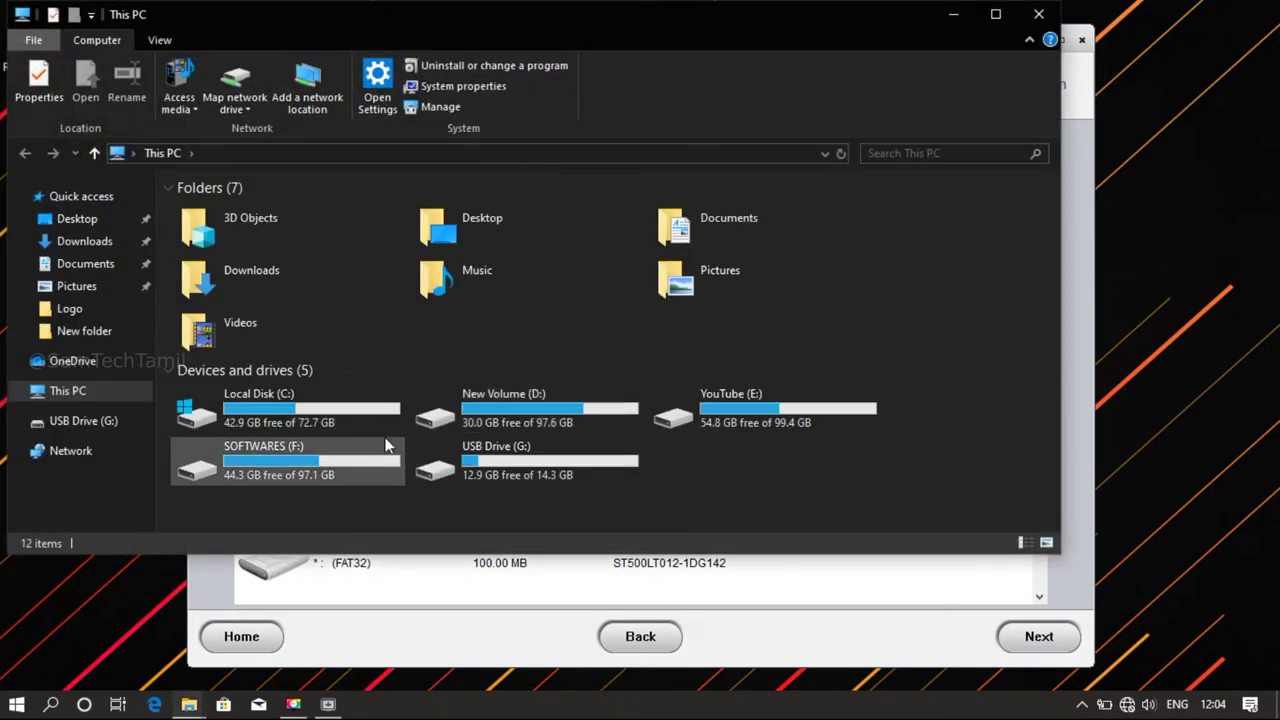
Inspect USB Drive (G:)'s four folders and video files in File Explorer, then close it
double_click(601, 454)
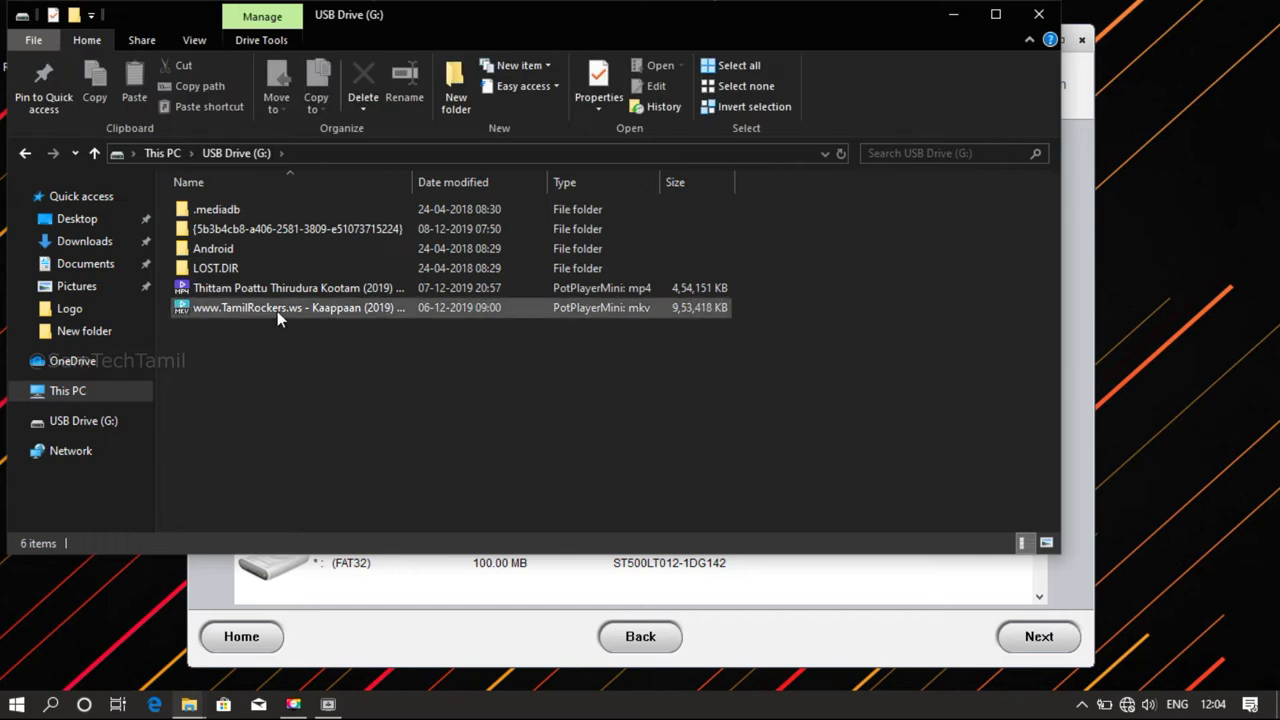
left_click(498, 230)
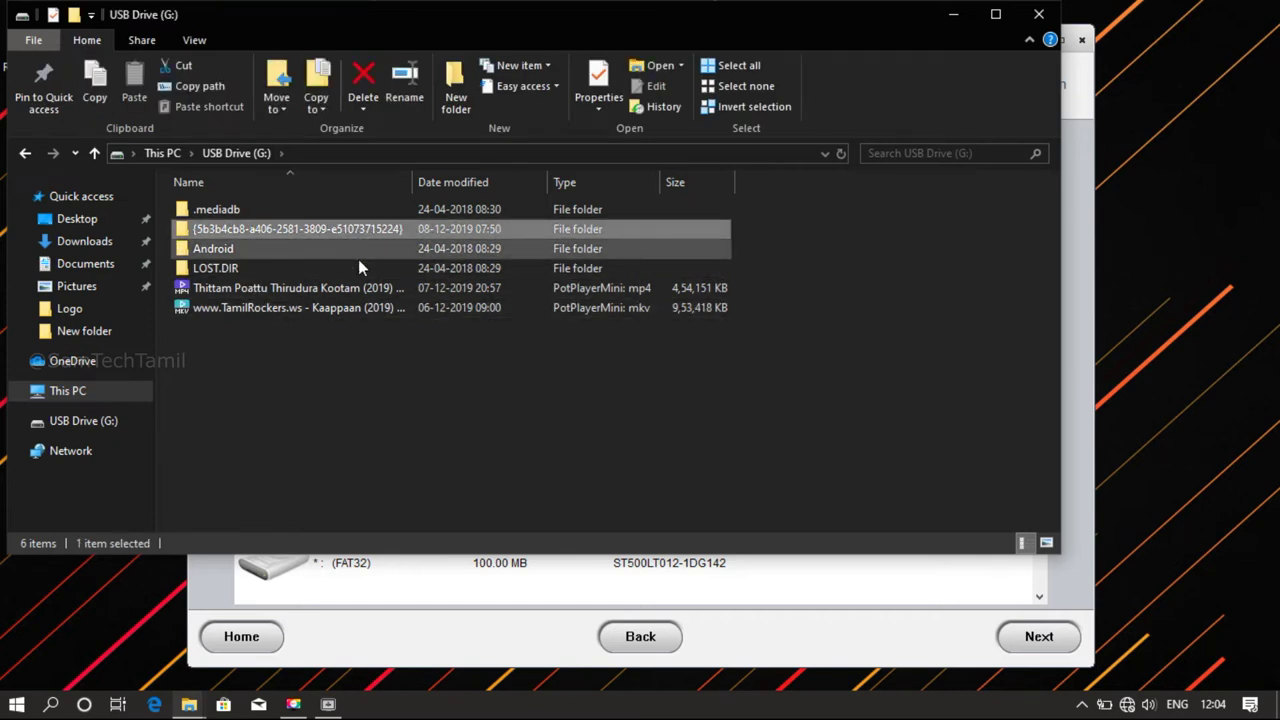
left_click(344, 393)
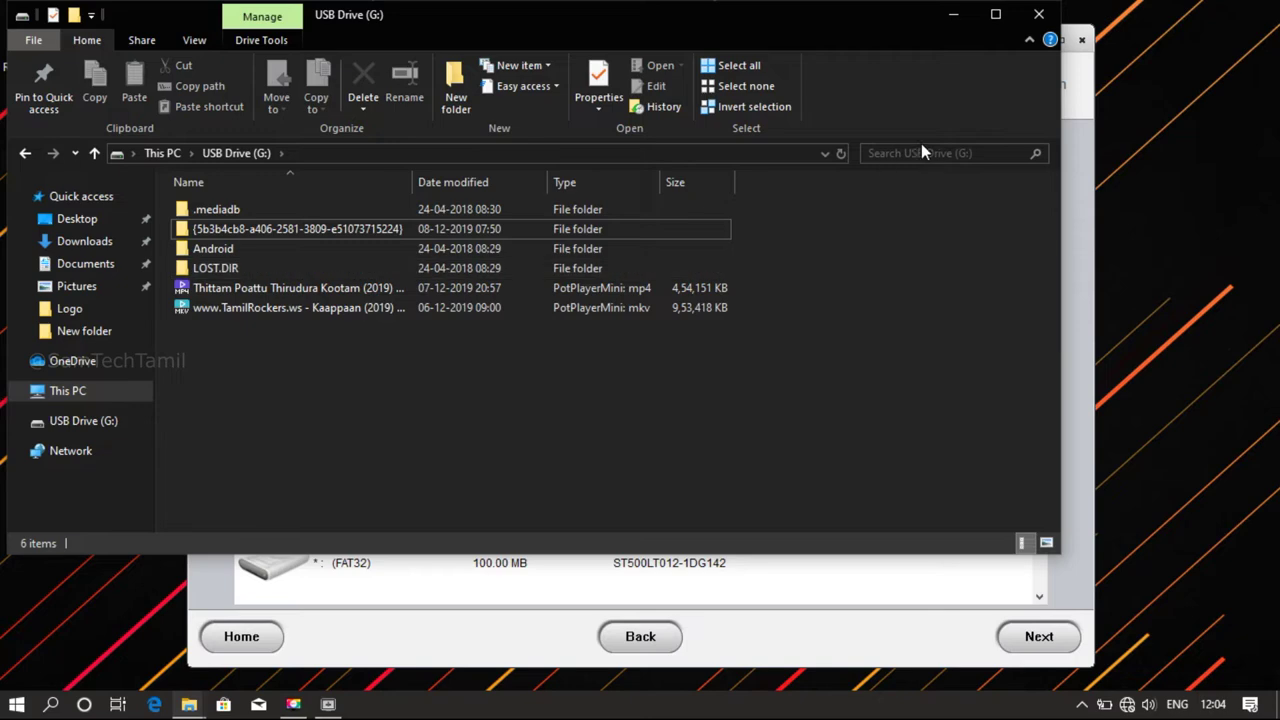
left_click(1040, 22)
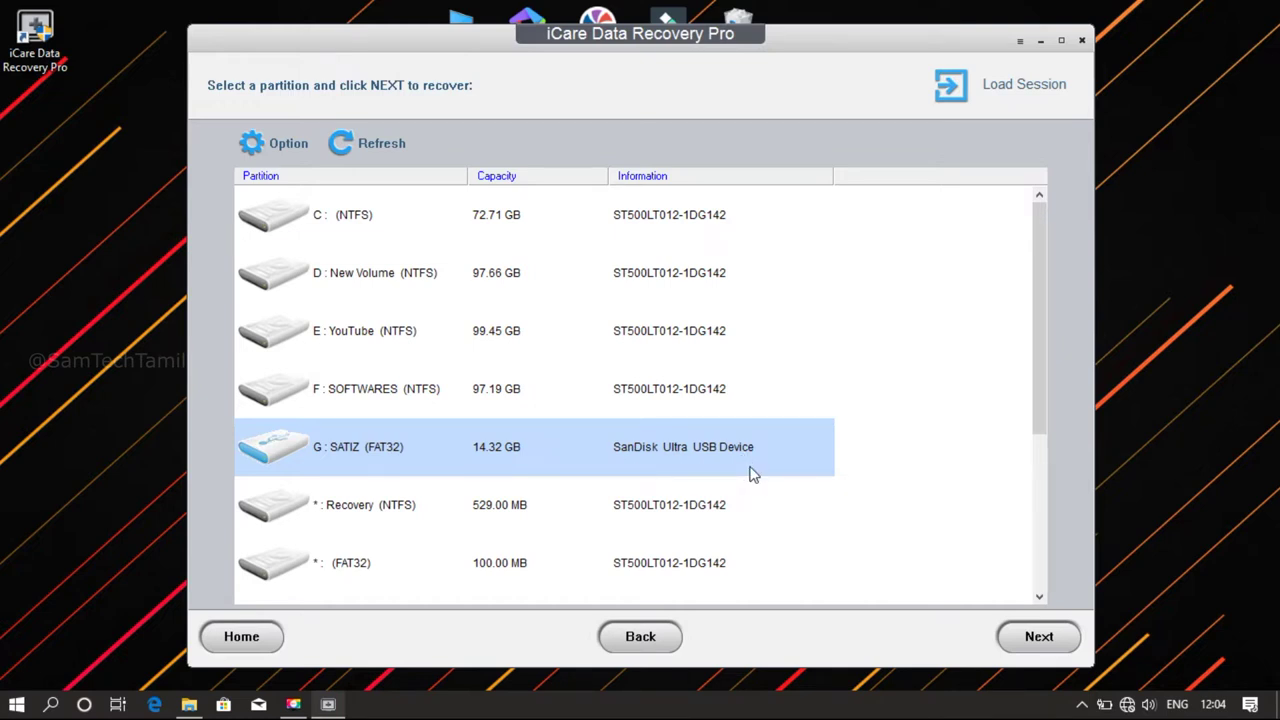
Deep-scan the G: USB partition until Partition 1 FAT32 is suggested with High rating
left_click(1038, 636)
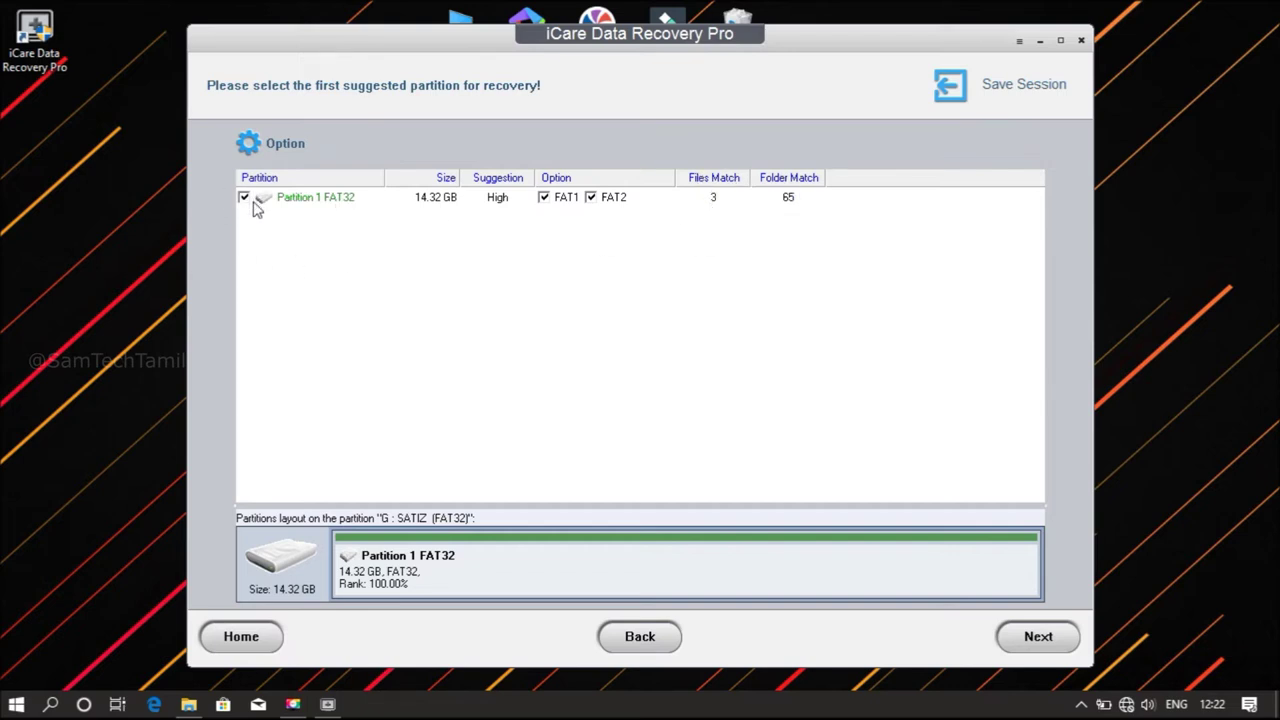
Proceed from Partition 1 FAT32 to its list of 102 recoverable files (30.60 GB)
left_click(1038, 636)
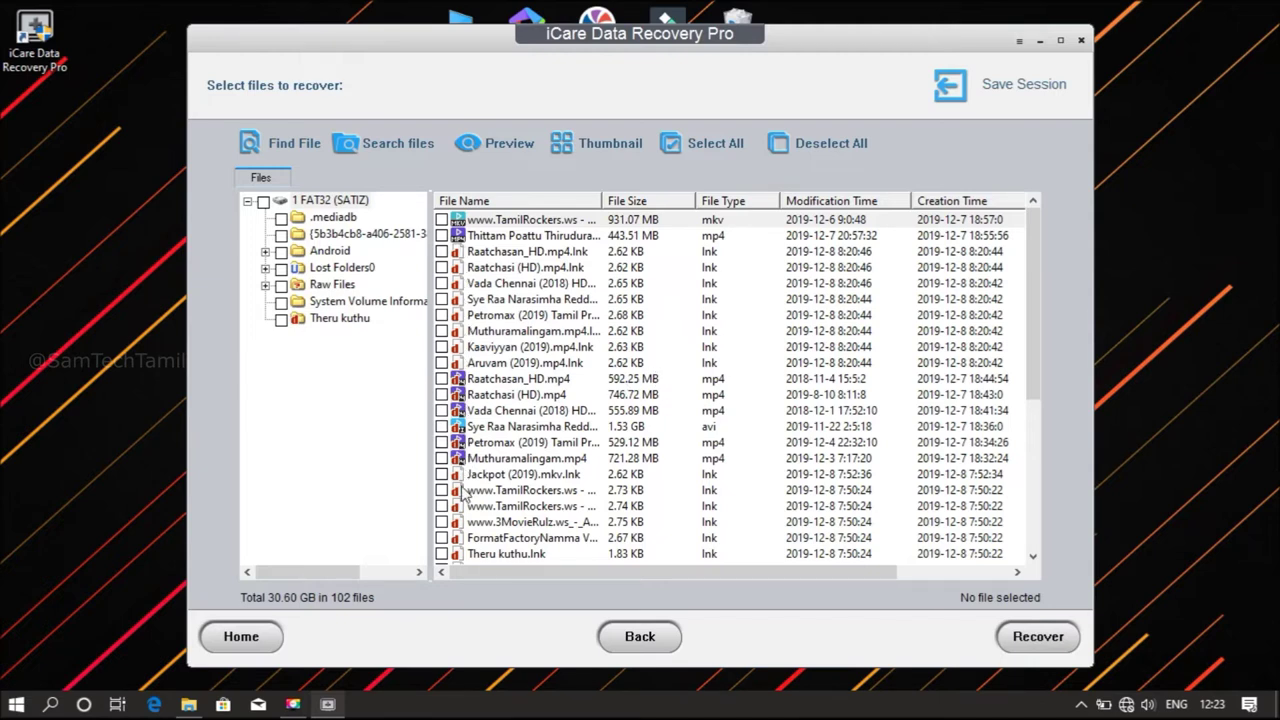
Tick Raatchasan_HD.mp4, Raatchasan (HD).mp4, Vada Chennai, Sye Raa Narasimha, Petromax (2019) and Muthuramalingam.mp4
left_click(442, 379)
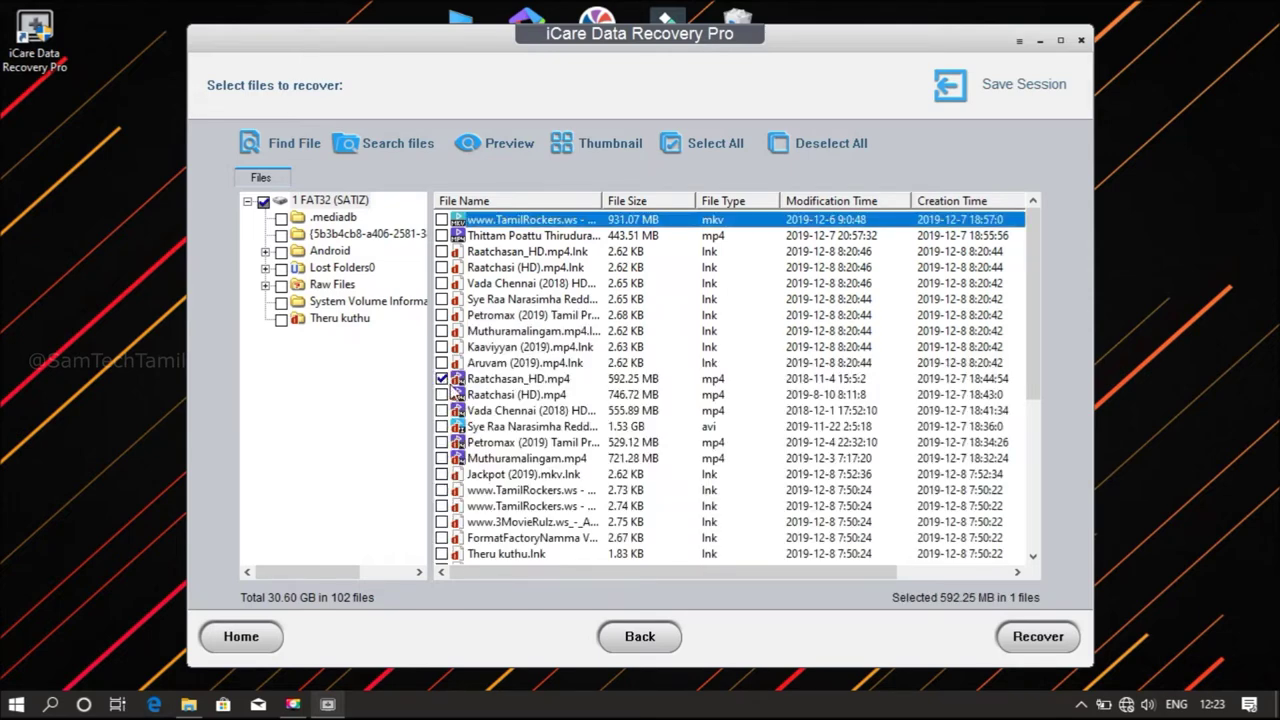
left_click(442, 394)
left_click(442, 410)
left_click(442, 427)
left_click(442, 442)
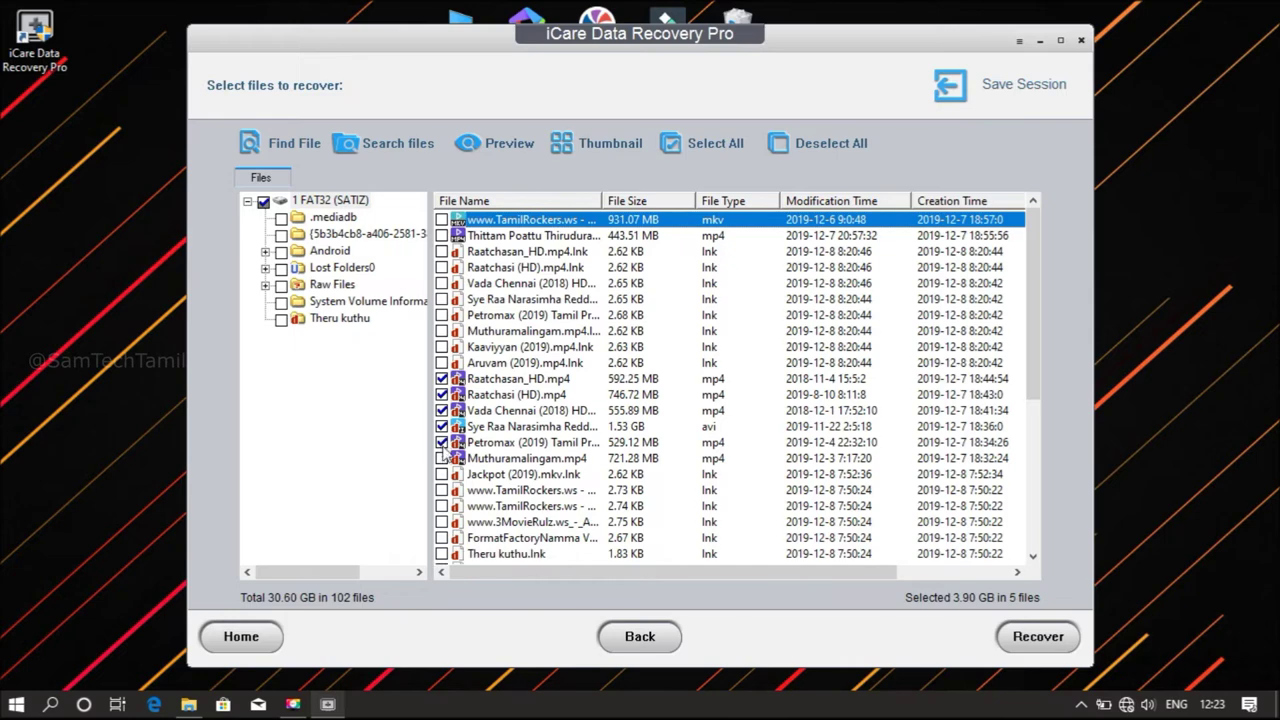
left_click(442, 458)
Also tick Untitled 8_1080p.mp4 and Vennila Kabaddi Kuzhu 2, then view the long-named folder
left_click_drag(1038, 322, 1036, 492)
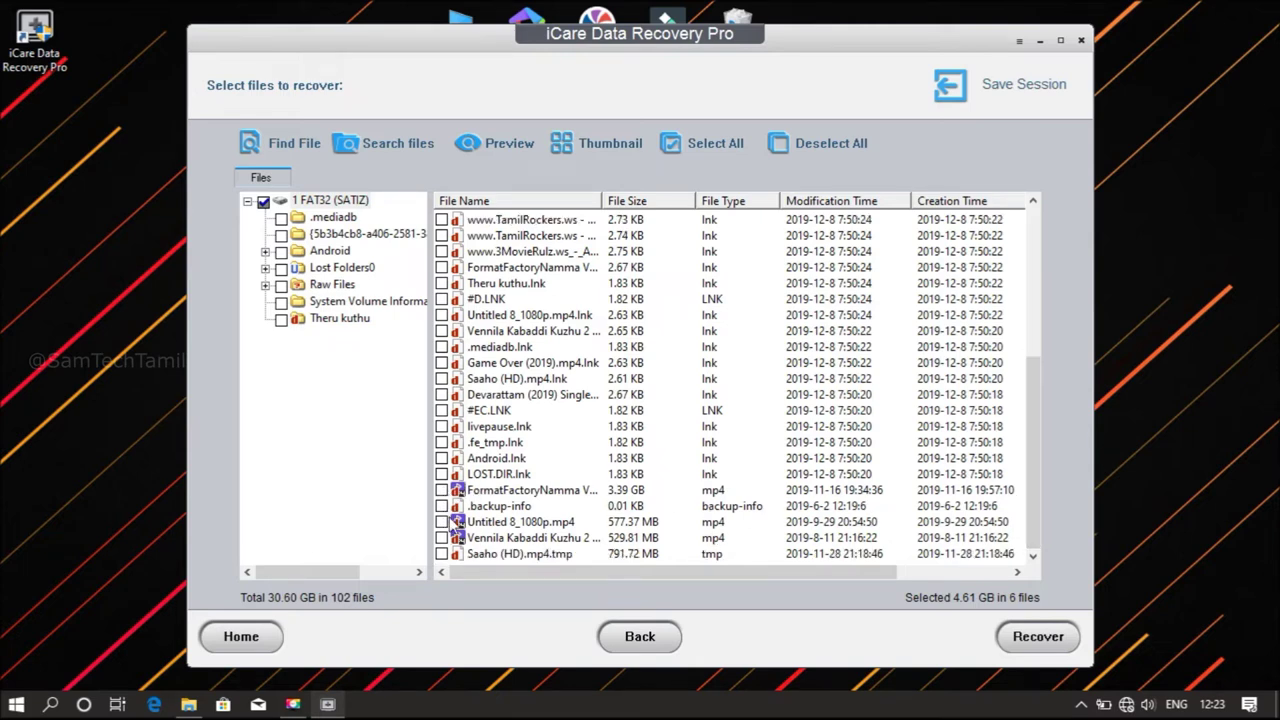
left_click(442, 522)
left_click(442, 538)
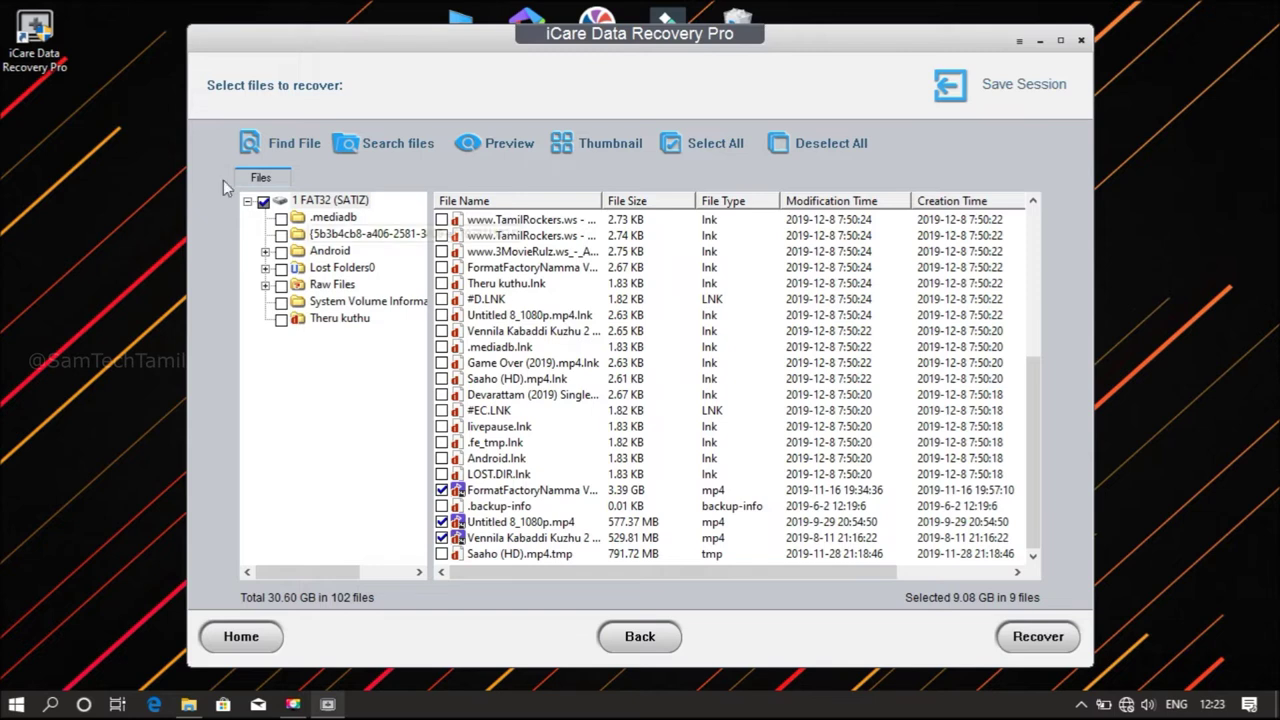
left_click(355, 235)
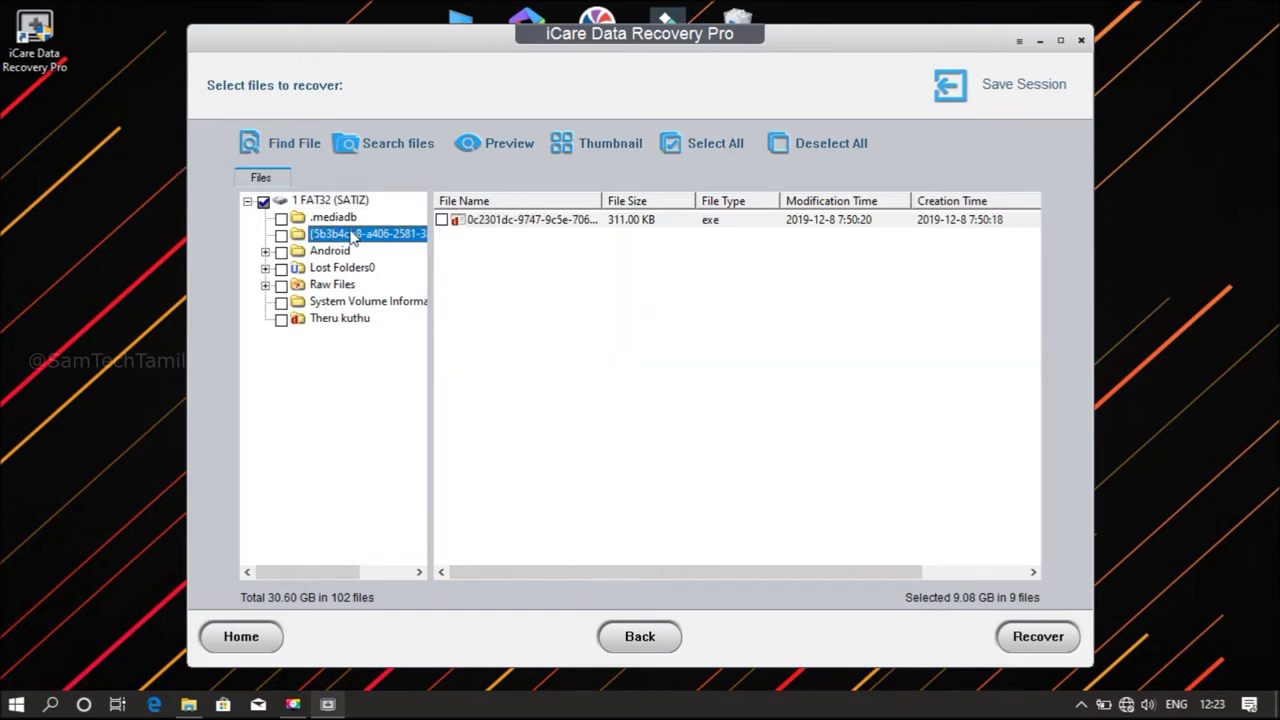
Browse the .mediadb, Android and Lost Folders0 folders, leaving Lost Folders0 unmarked
left_click(331, 219)
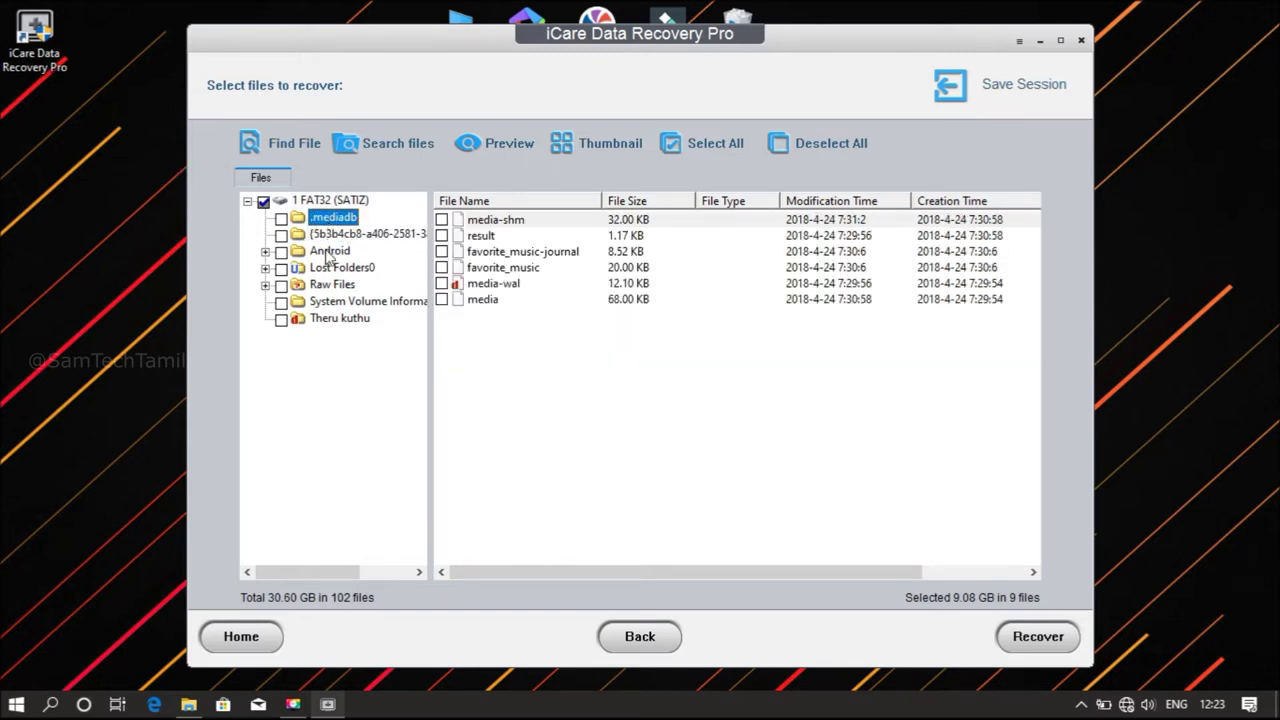
double_click(328, 251)
double_click(328, 251)
double_click(328, 269)
left_click(322, 237)
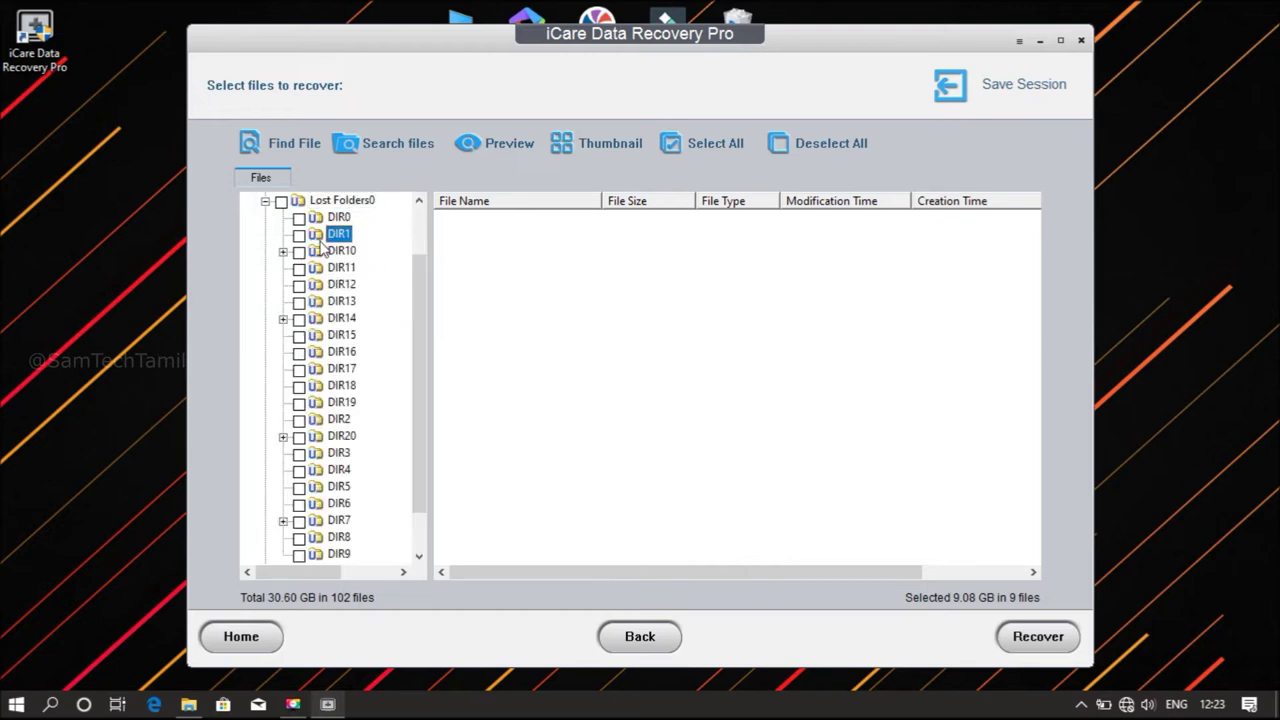
left_click(330, 253)
double_click(315, 200)
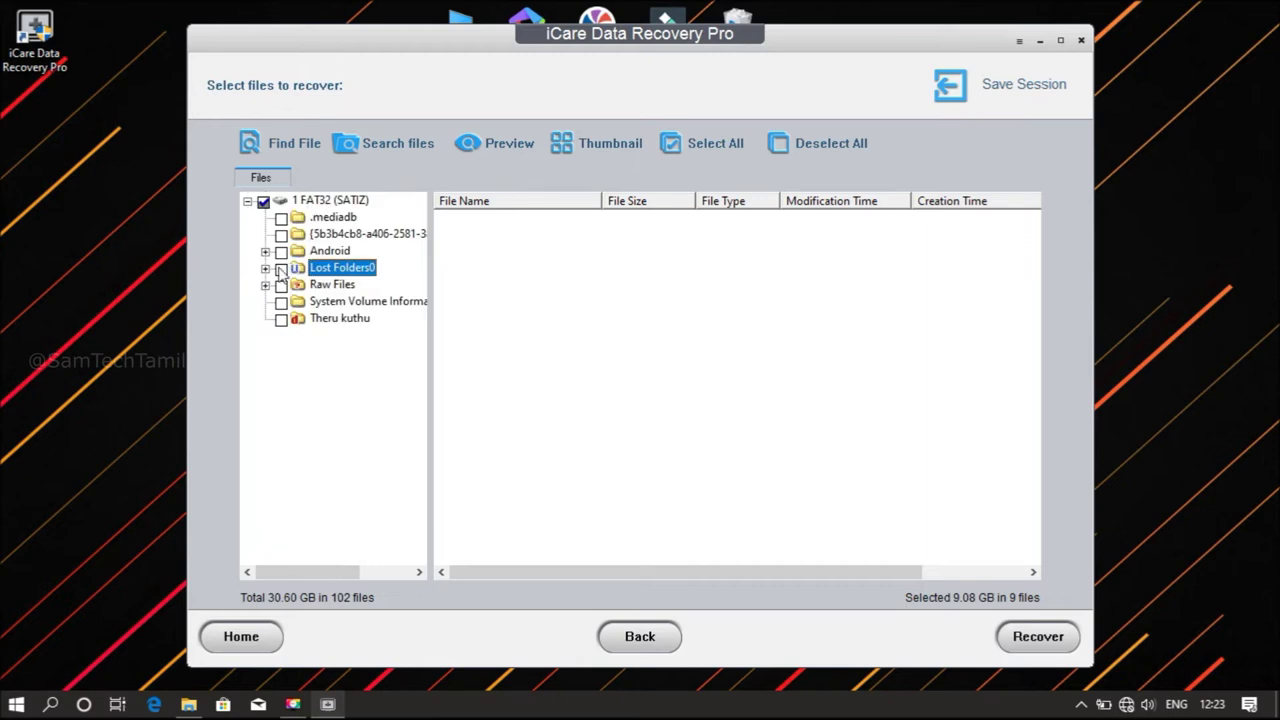
left_click(281, 268)
left_click(281, 268)
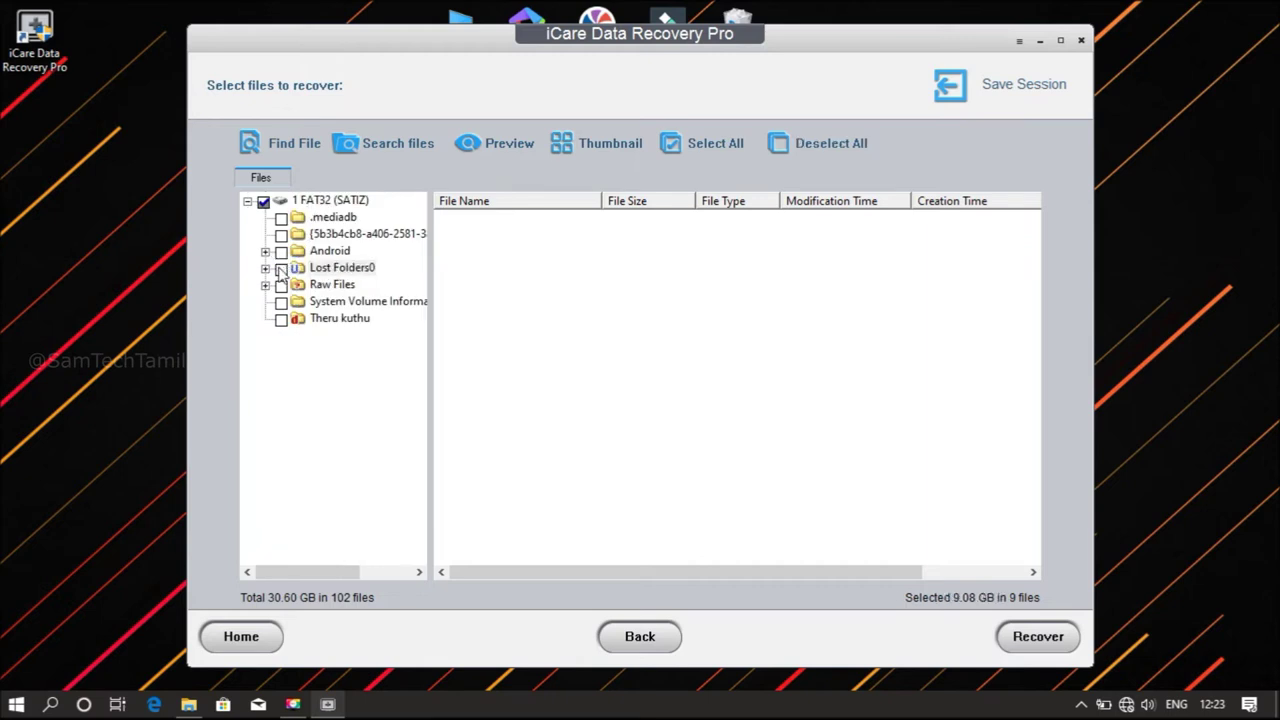
Under Raw Files, mark all MP4 Multimedia files and the 16 Theru kuthu videos
double_click(322, 287)
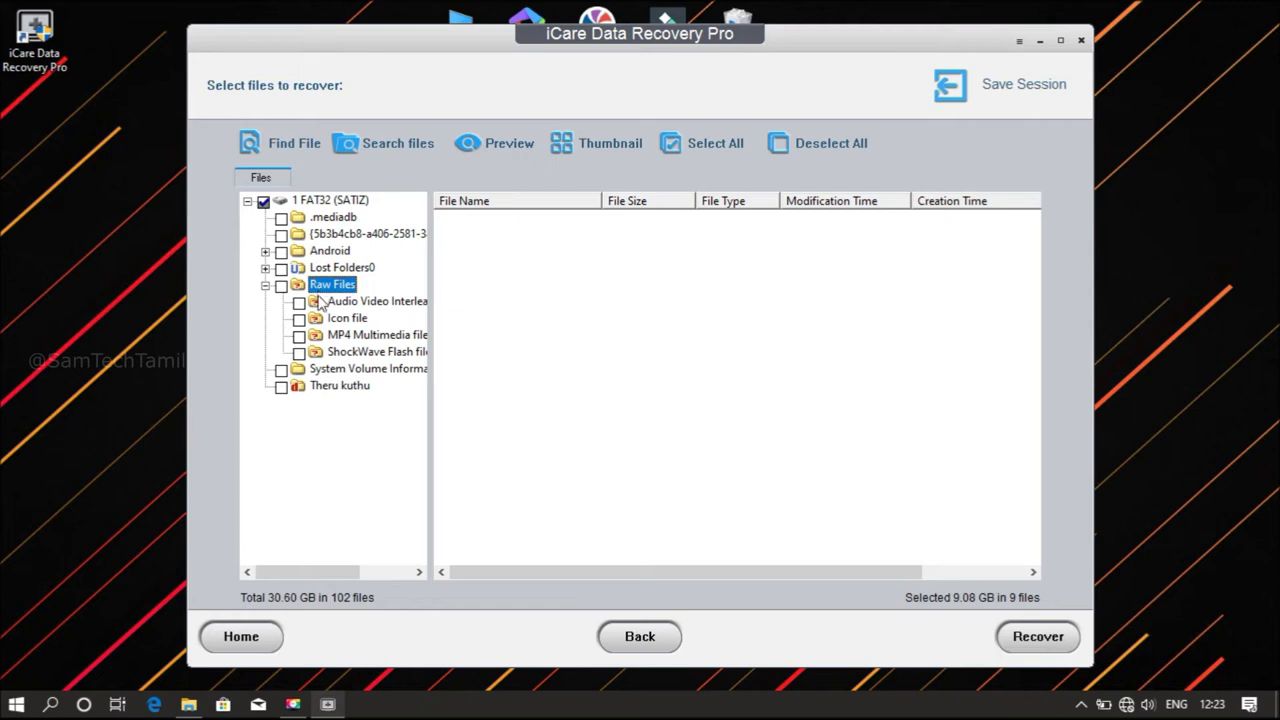
left_click(337, 303)
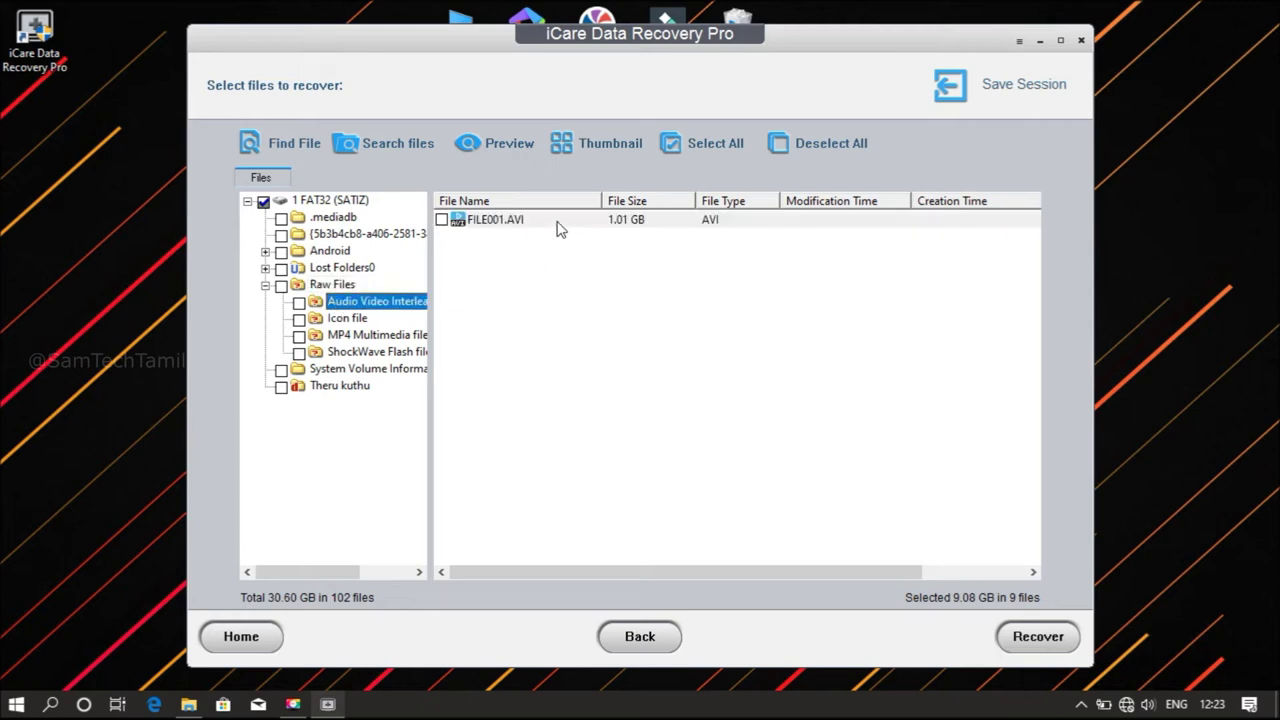
left_click(336, 320)
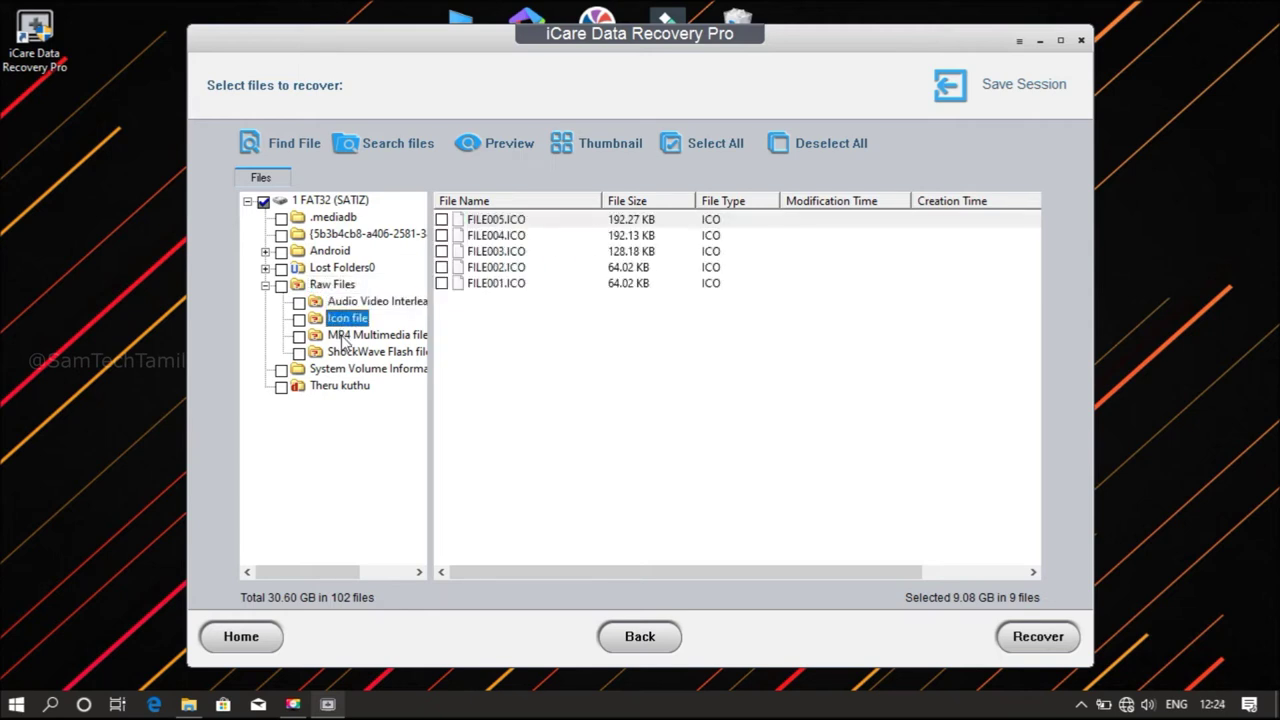
left_click(343, 338)
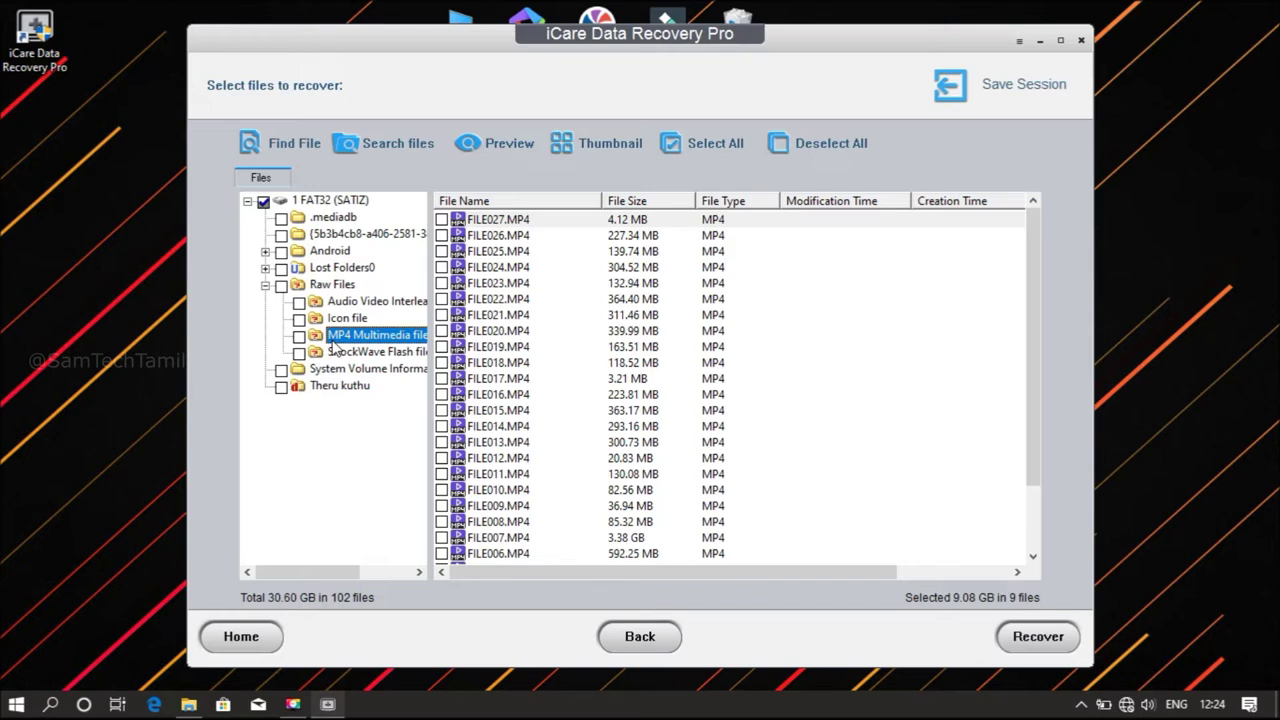
left_click(299, 336)
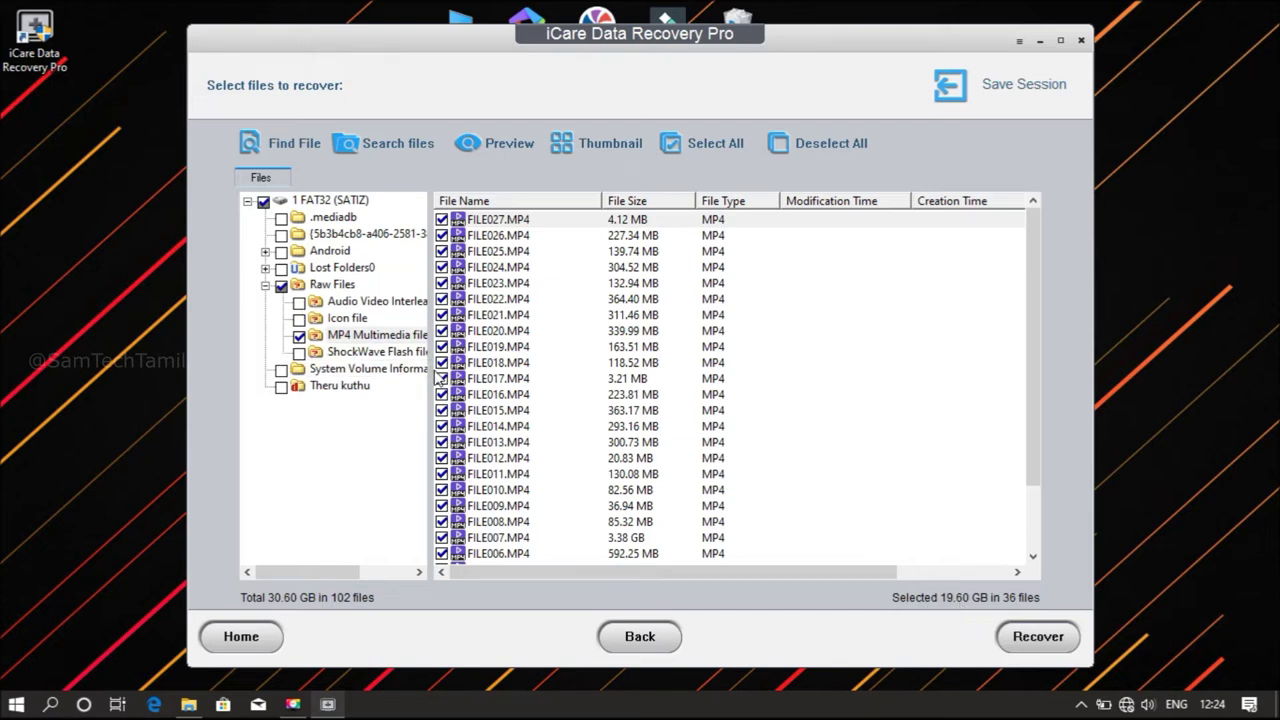
left_click(350, 389)
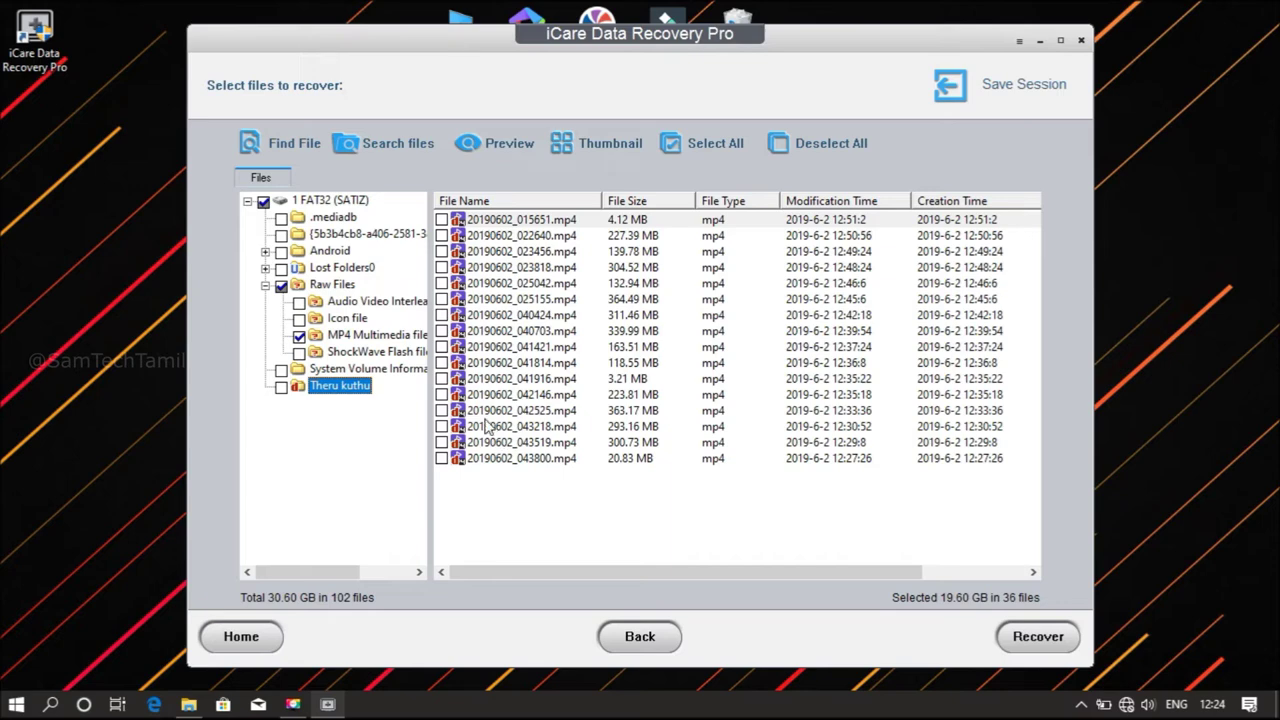
left_click(281, 387)
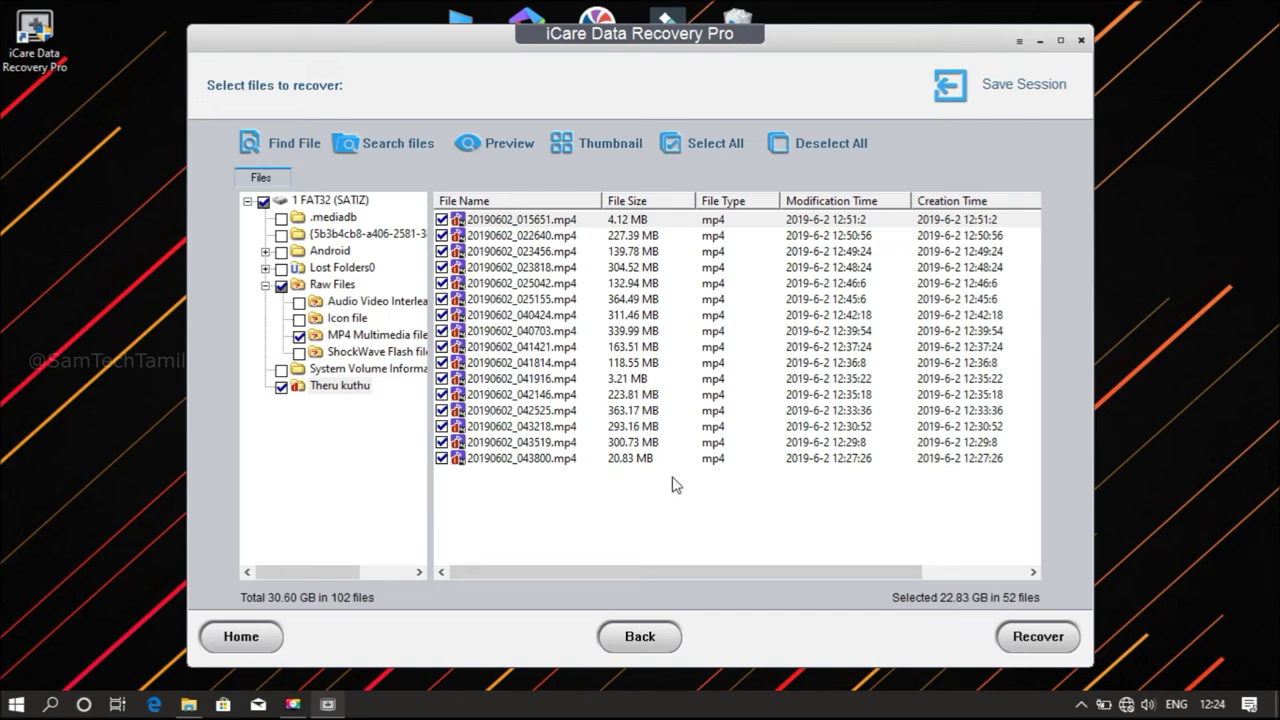
Start recovery and pick This PC > Desktop as the save destination
left_click(1036, 642)
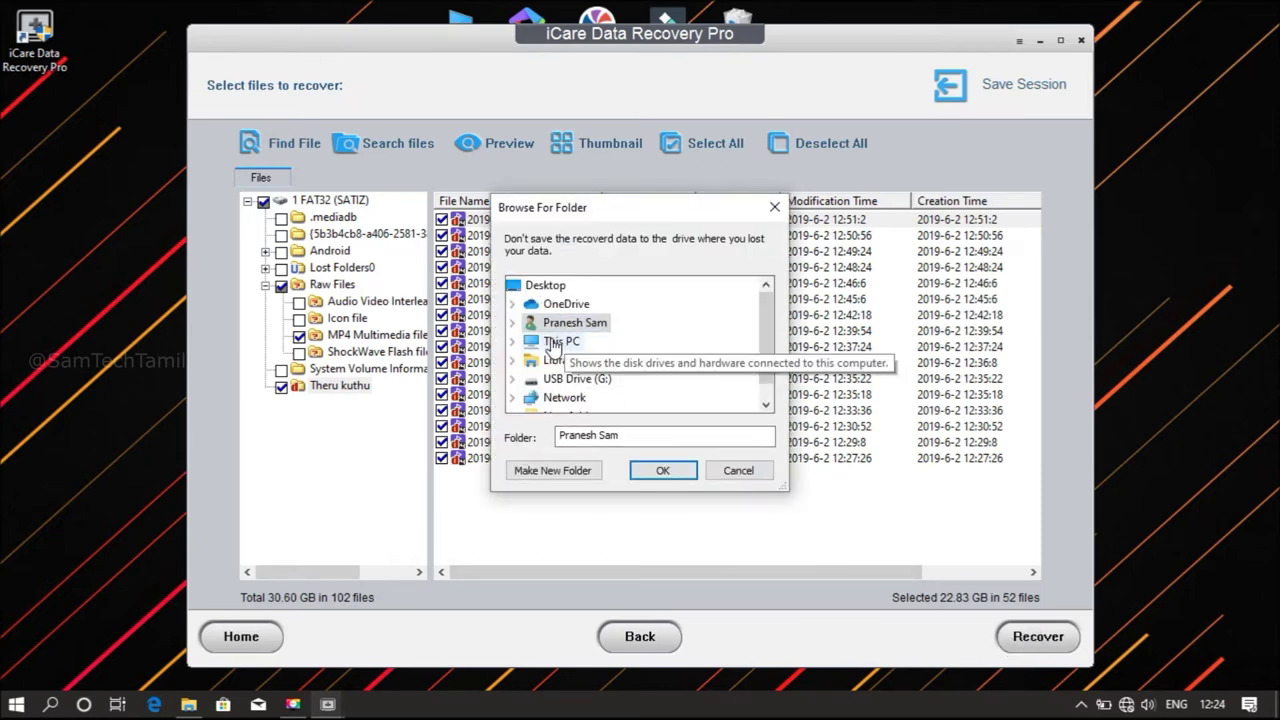
left_click(553, 344)
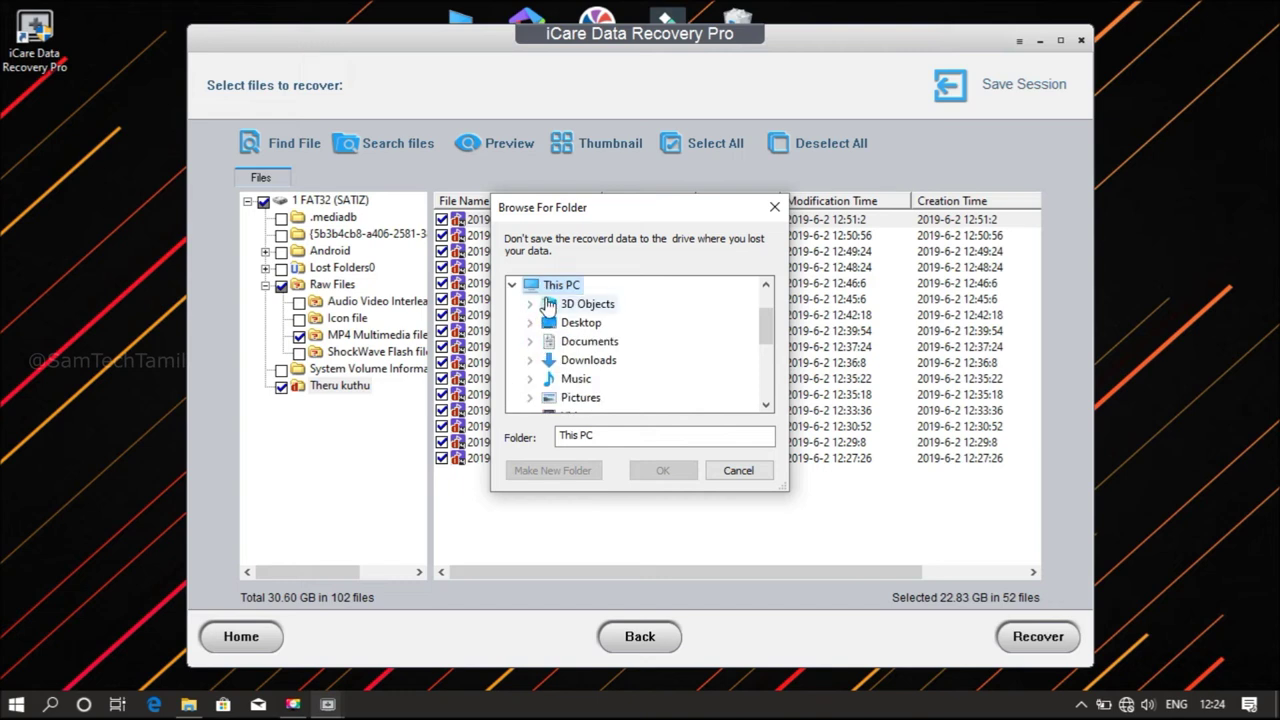
left_click(572, 324)
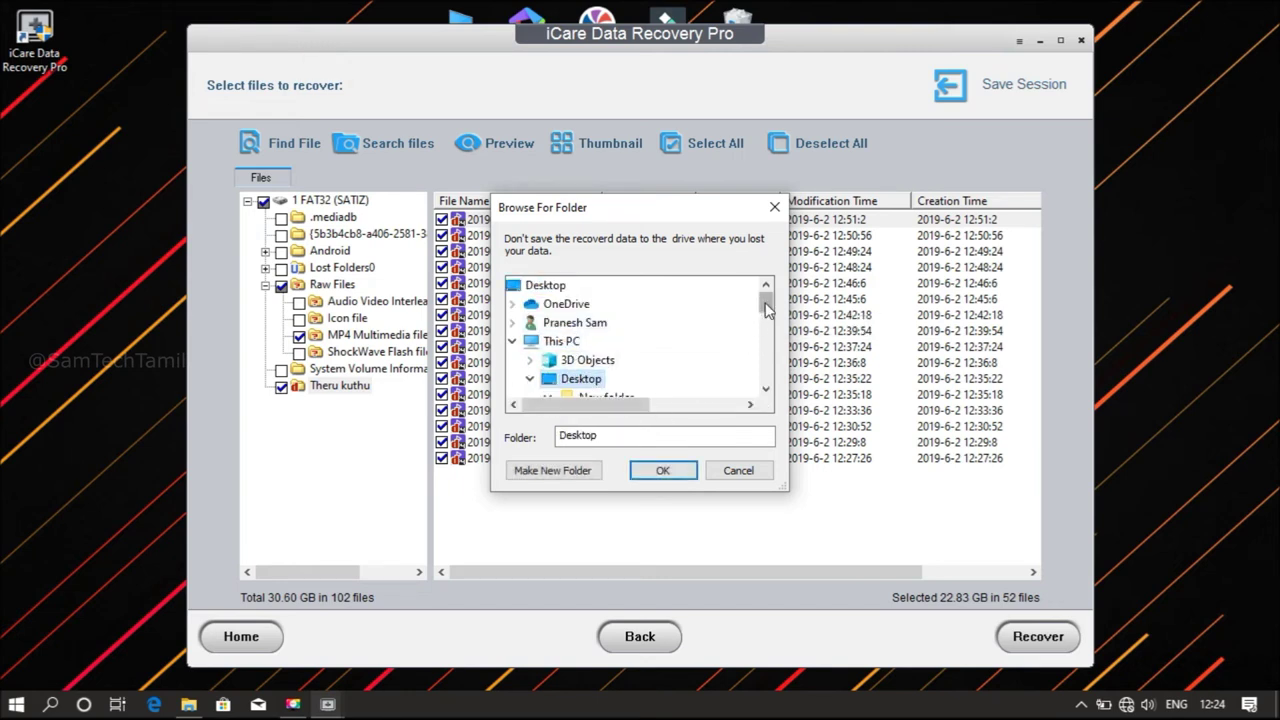
left_click_drag(767, 308, 767, 316)
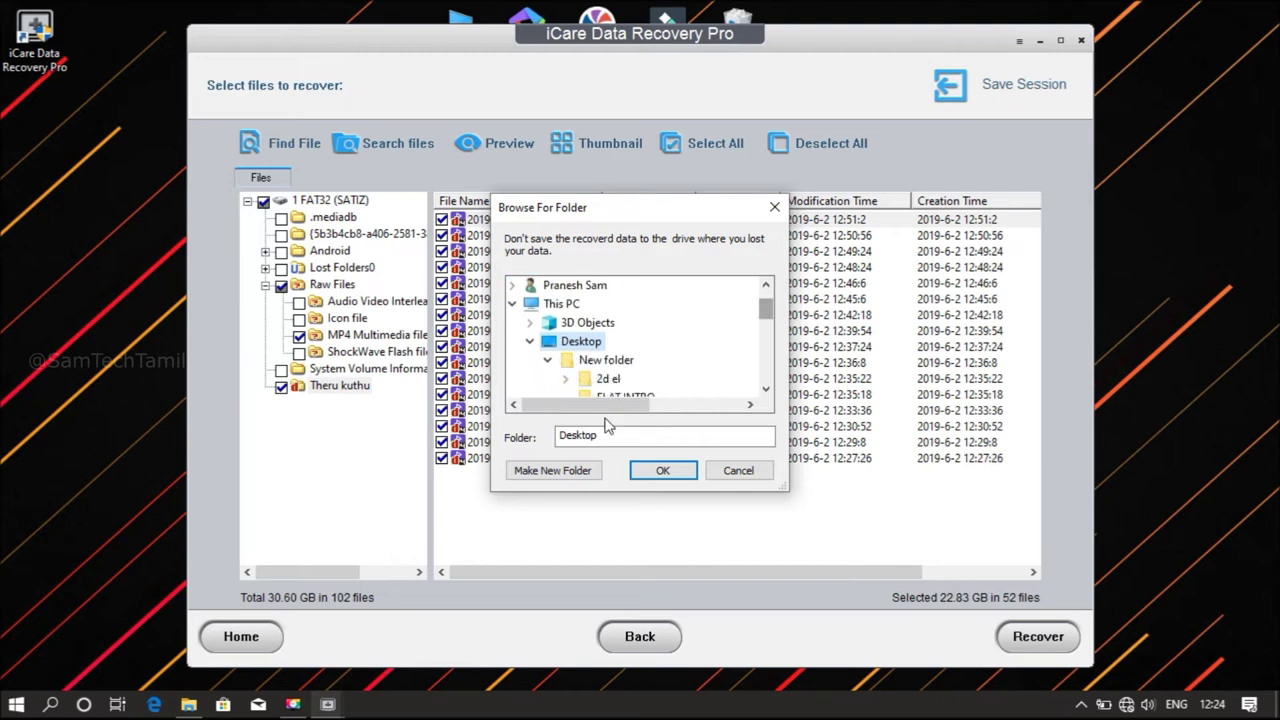
Create a Desktop folder named Recovery Data and save the recovered files into it
left_click(556, 472)
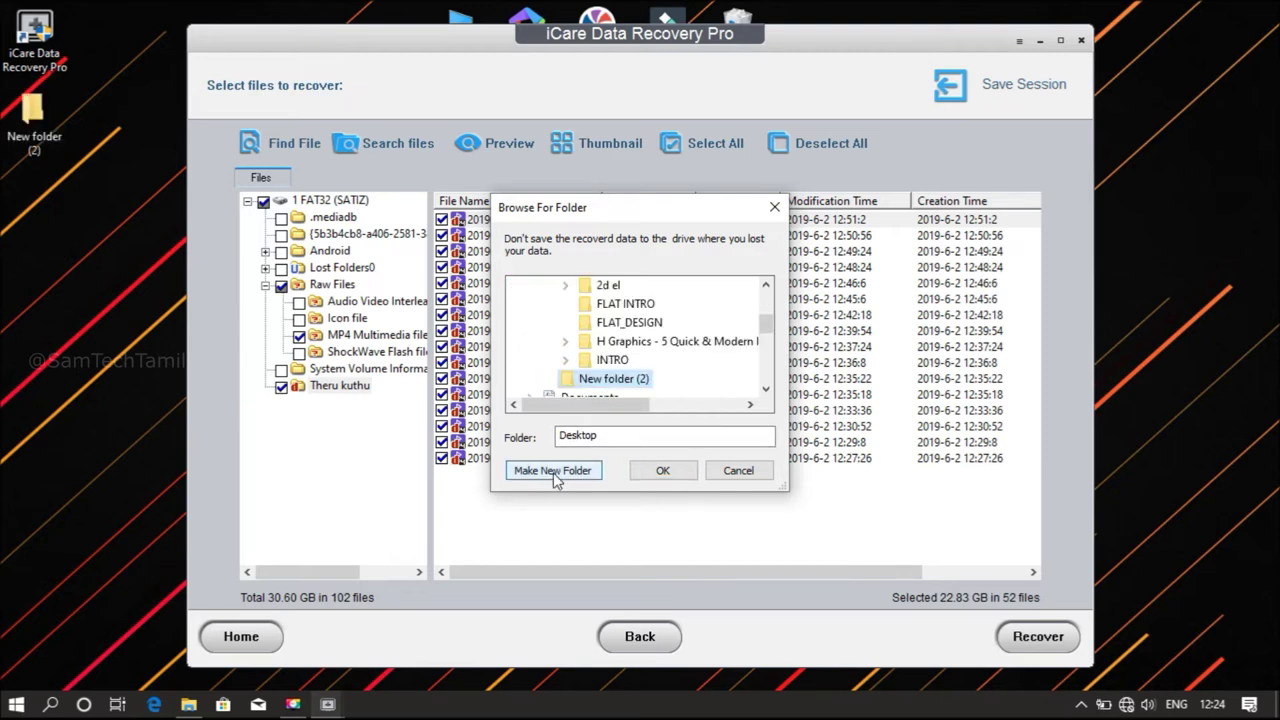
left_click(628, 379)
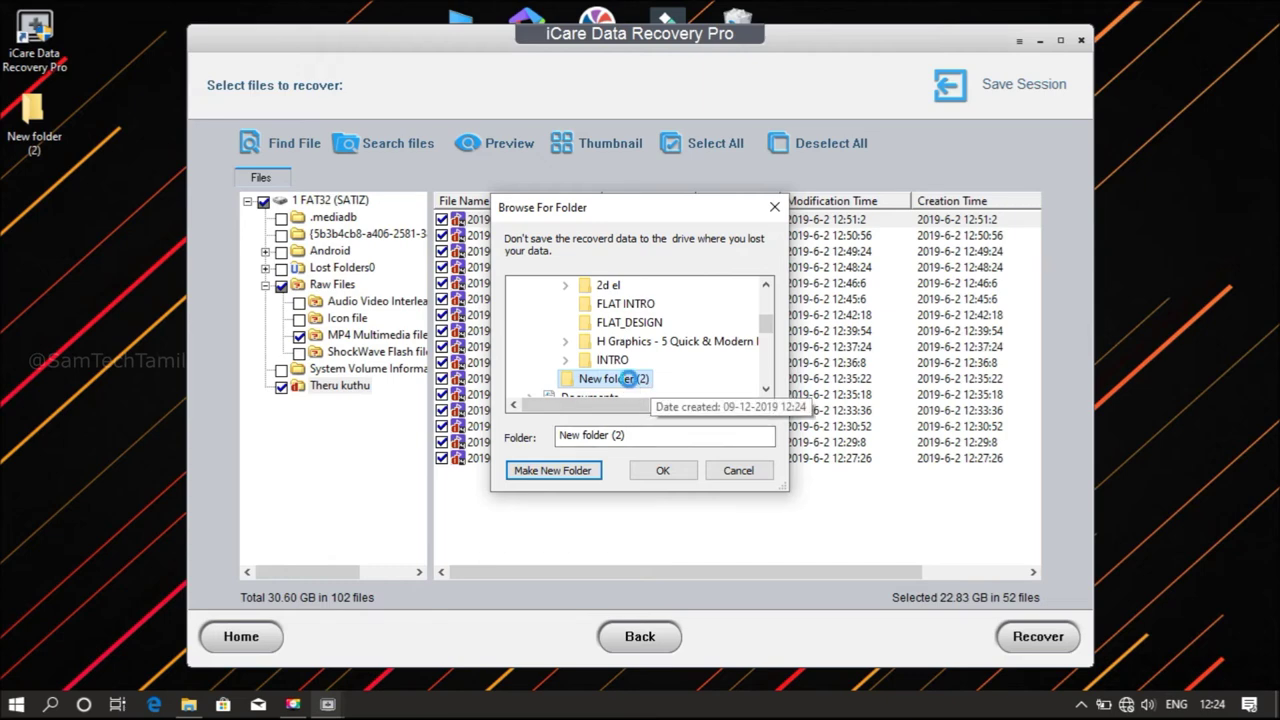
right_click(628, 379)
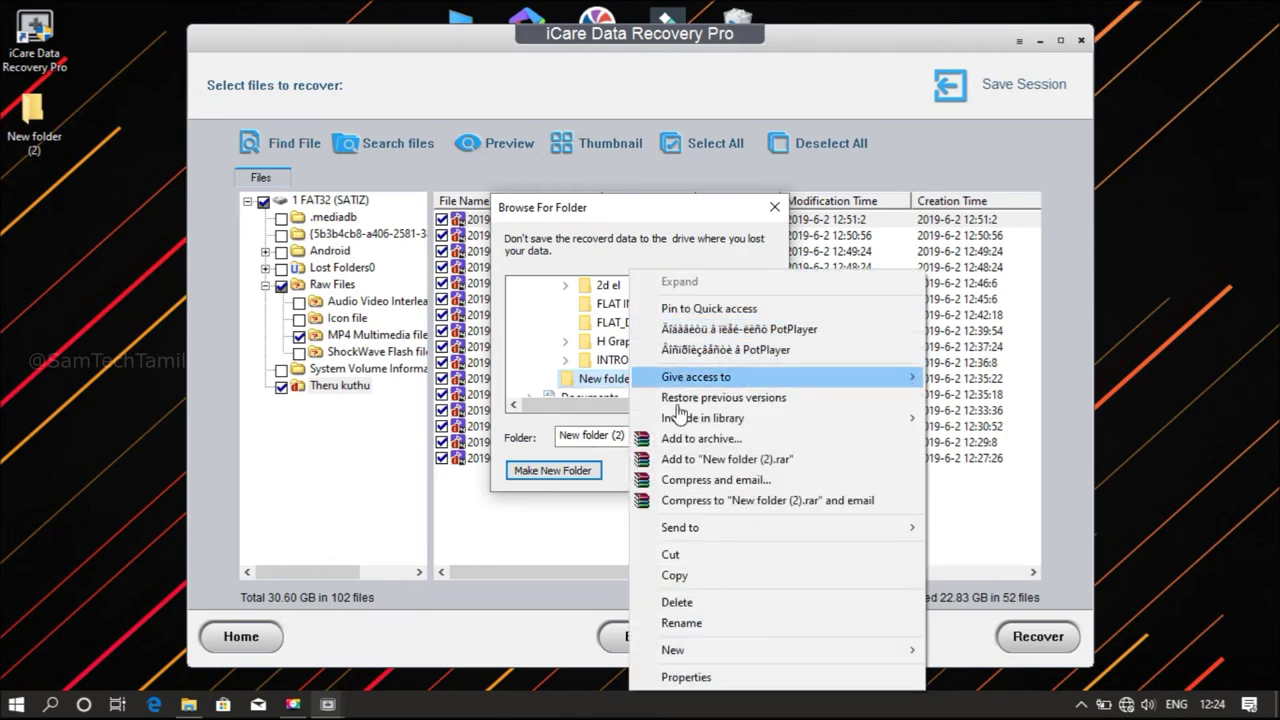
left_click(690, 622)
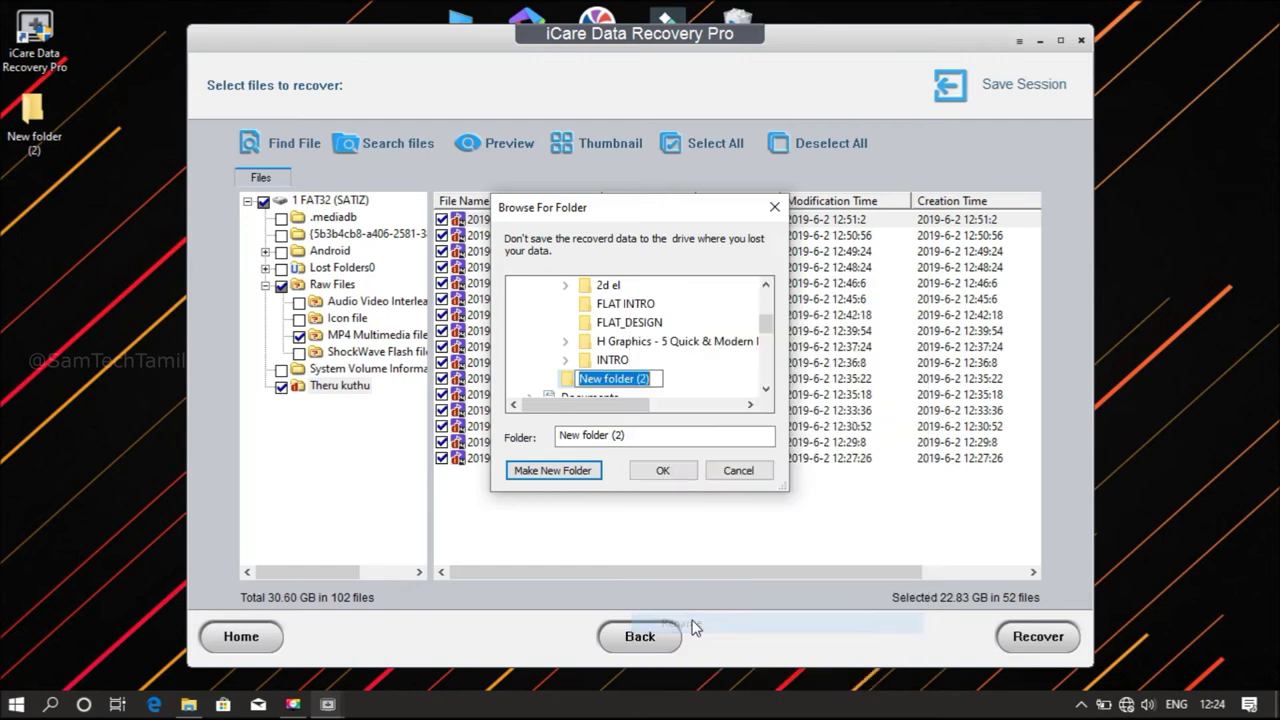
type("Recovery")
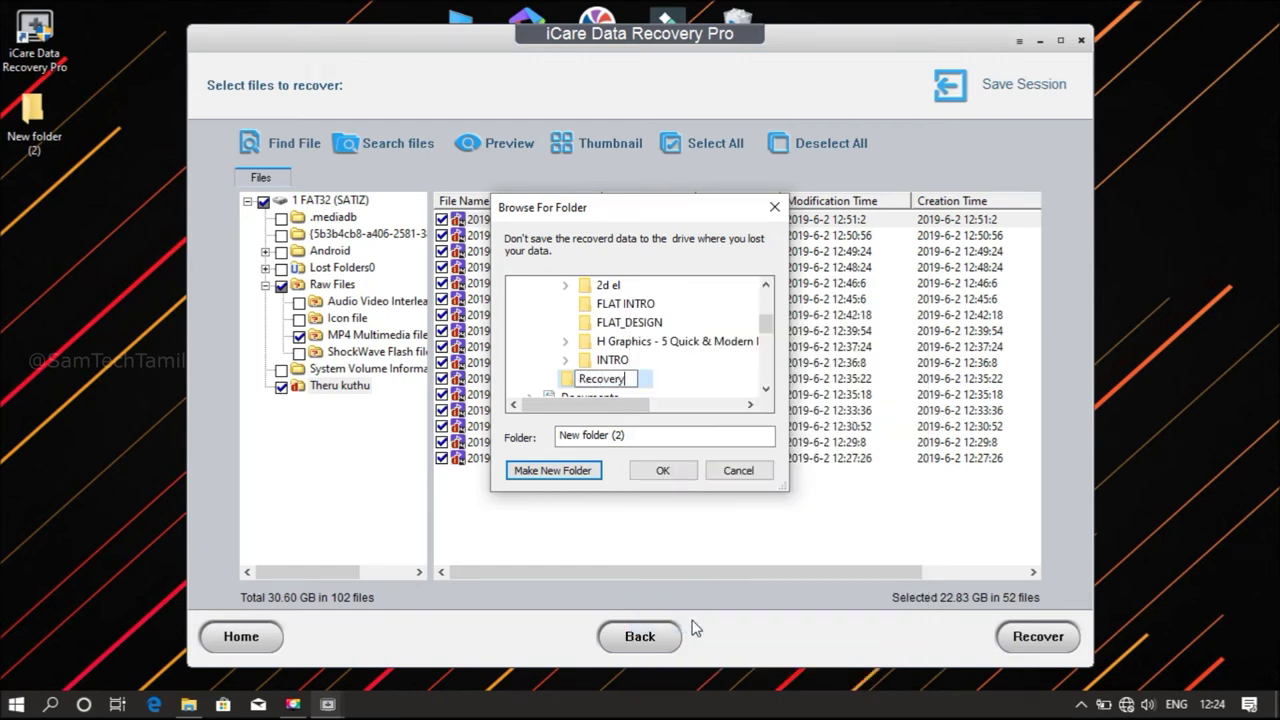
type(" Data")
left_click(584, 384)
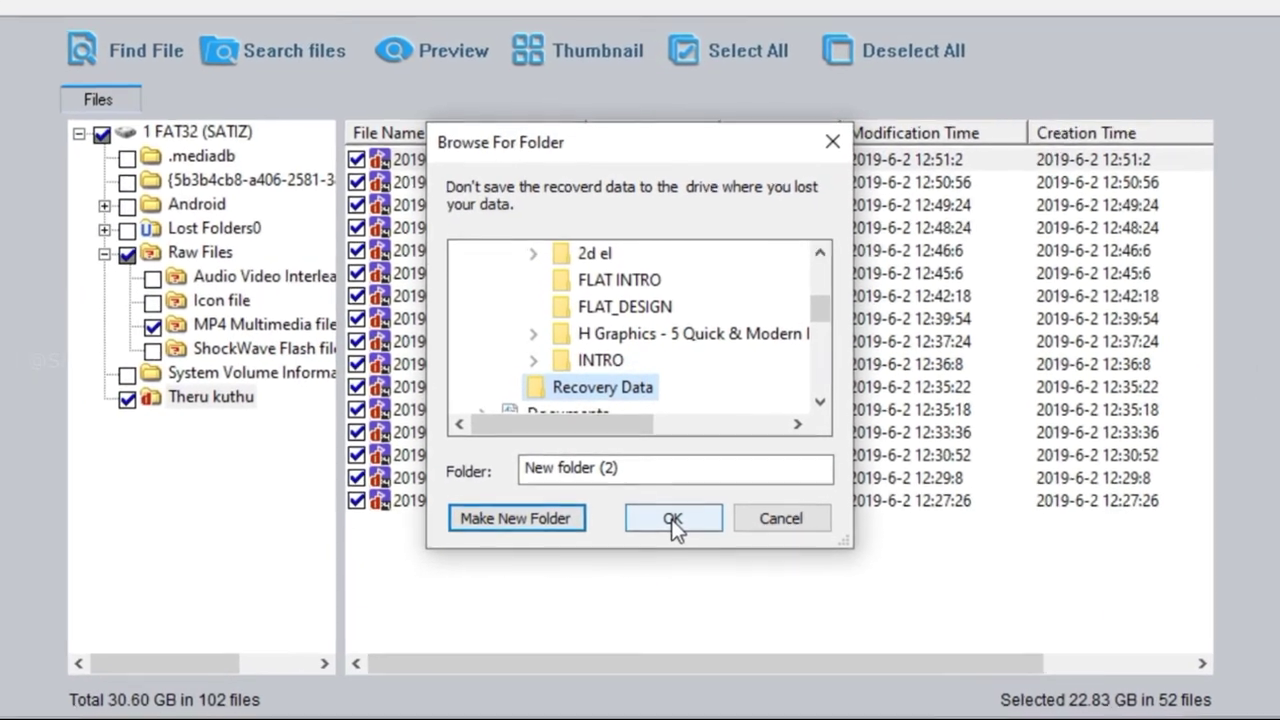
left_click(667, 491)
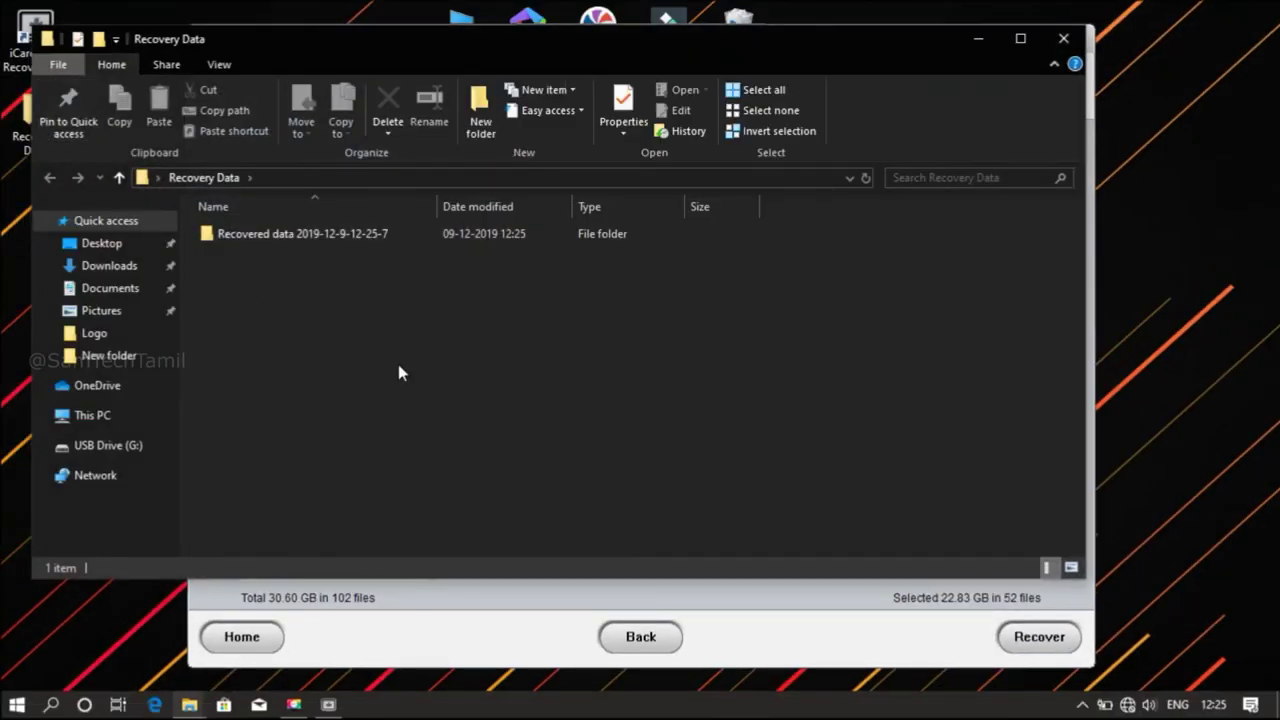
Check recovered videos FILE025–FILE027 in Recovered data > Raw Files > MP4 Multimedia file, then close Explorer
double_click(341, 238)
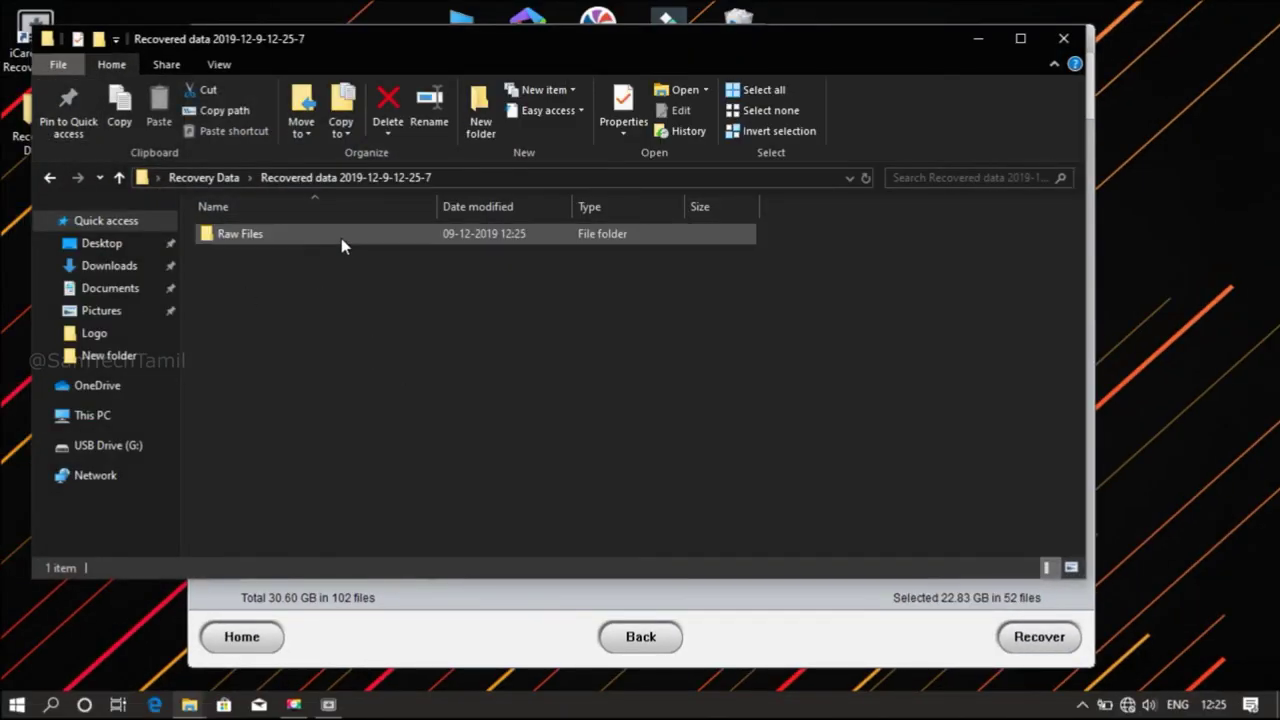
left_click(341, 238)
double_click(341, 238)
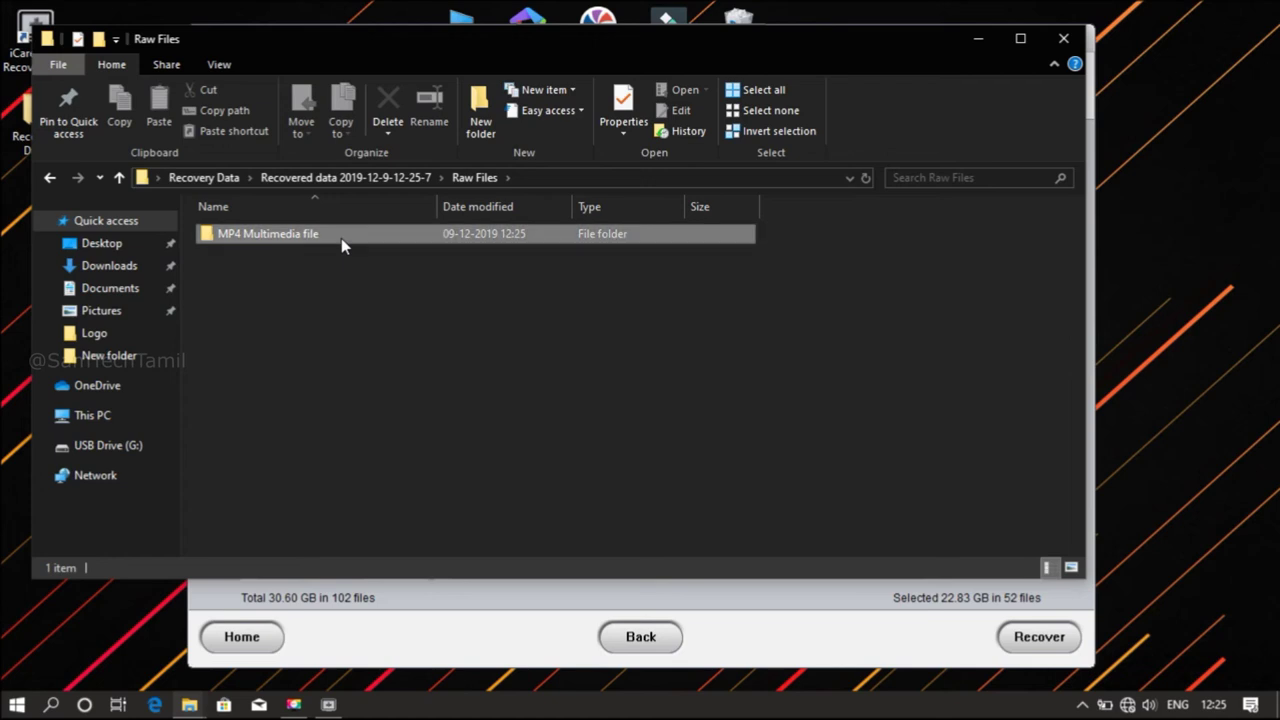
double_click(341, 238)
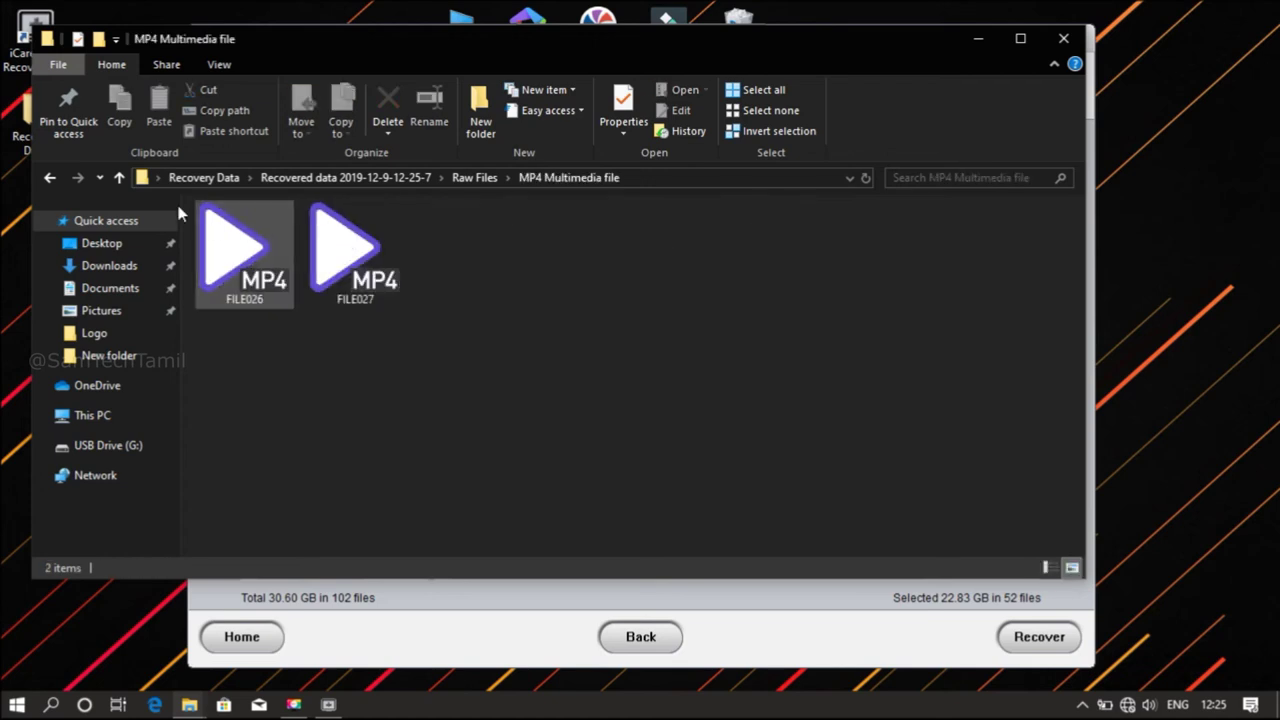
left_click(52, 180)
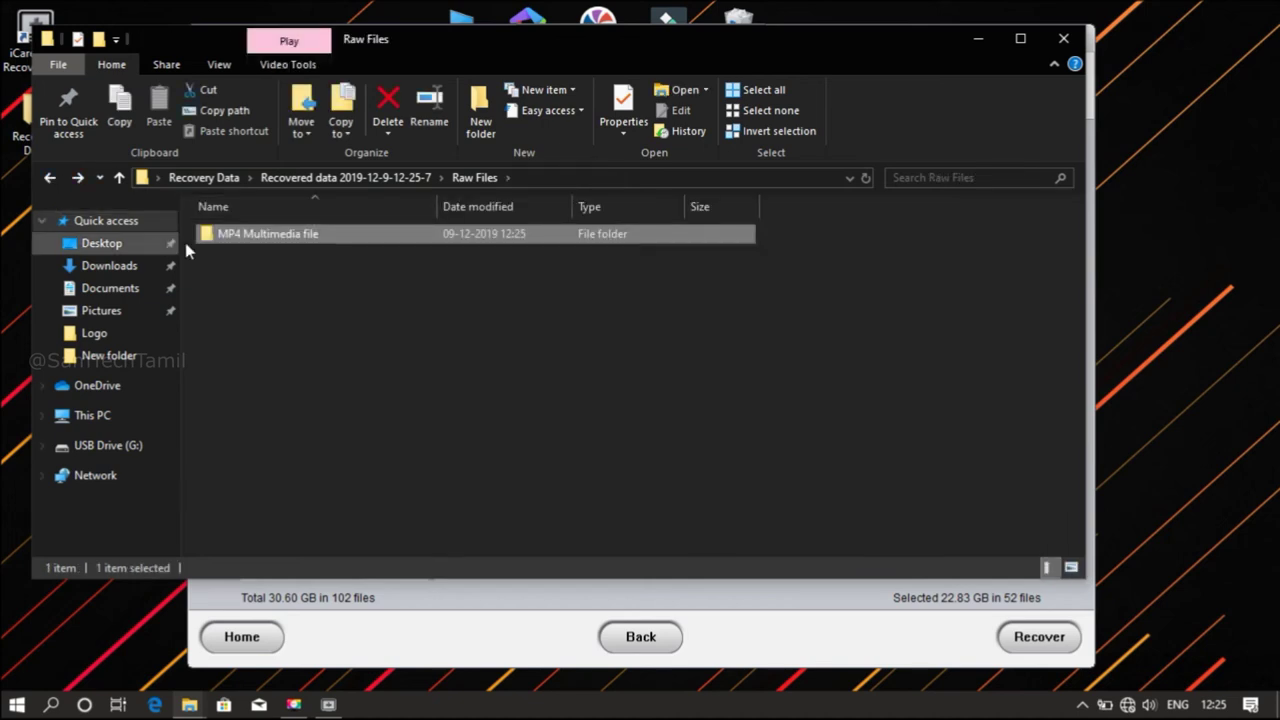
left_click(1063, 38)
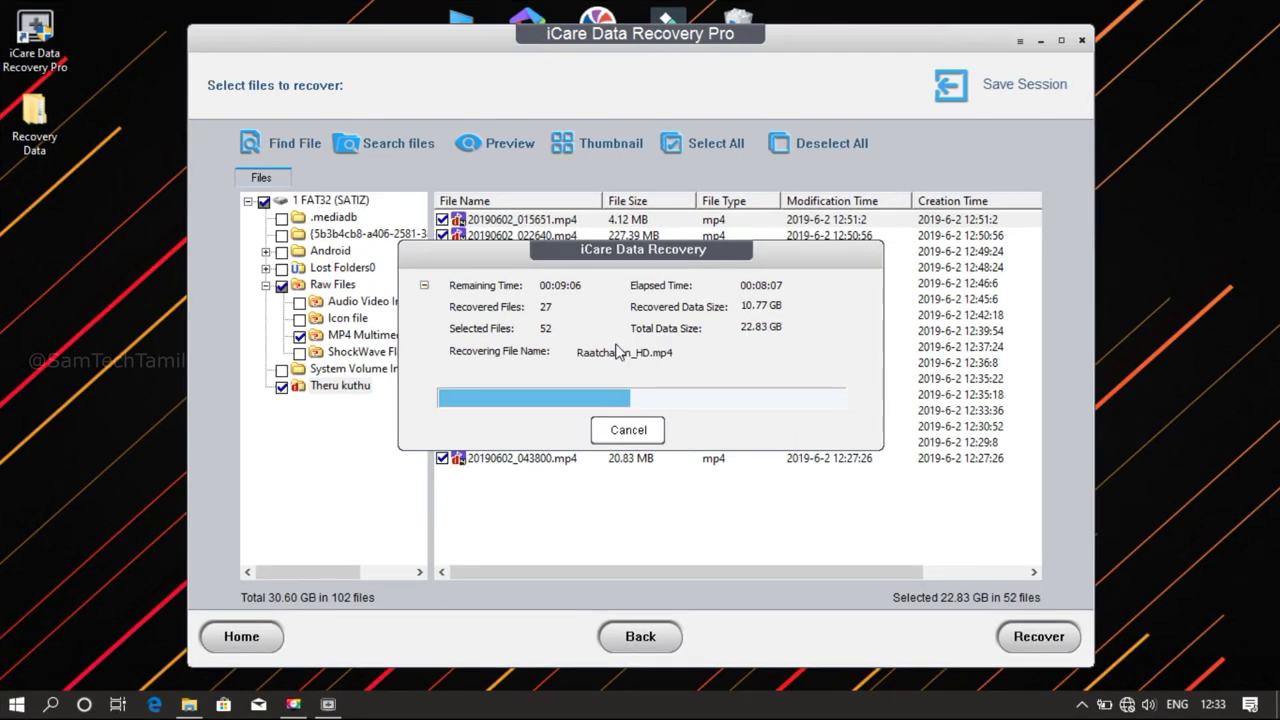
double_click(37, 112)
double_click(367, 314)
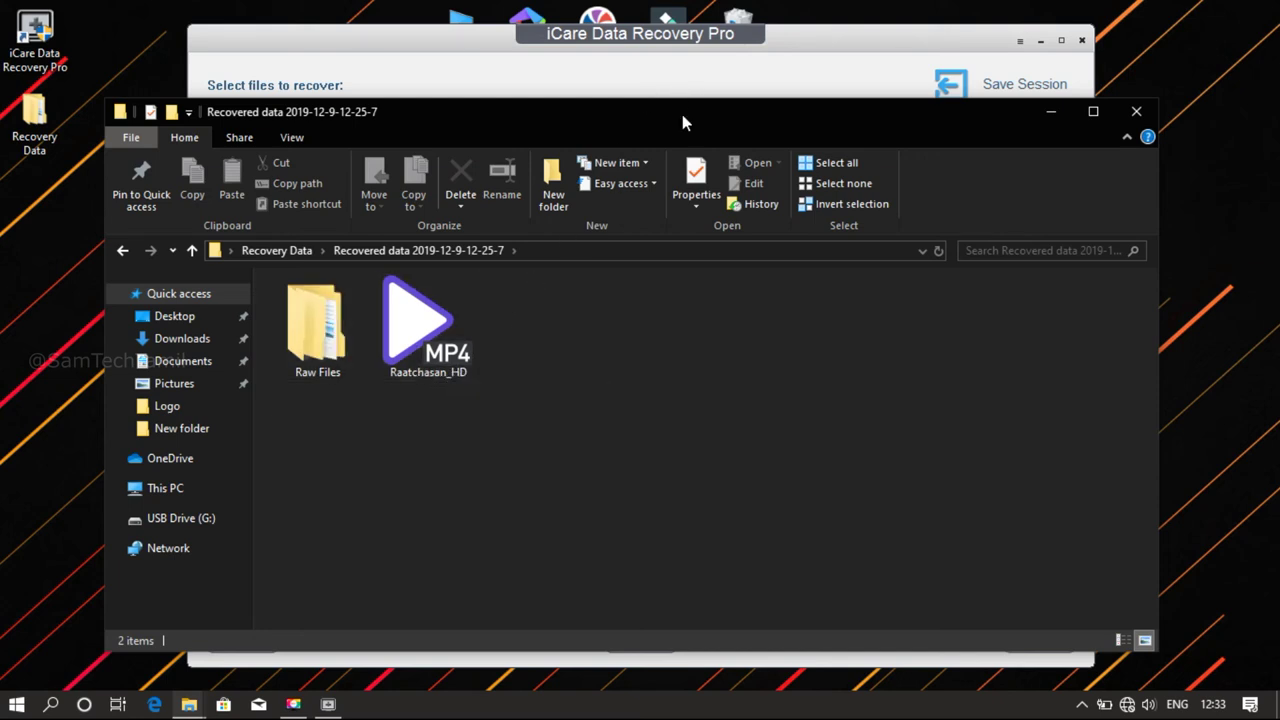
Shrink the Explorer window to reveal recovery progress, then play the recovered Raatchasan_HD video
left_click_drag(680, 98, 613, 422)
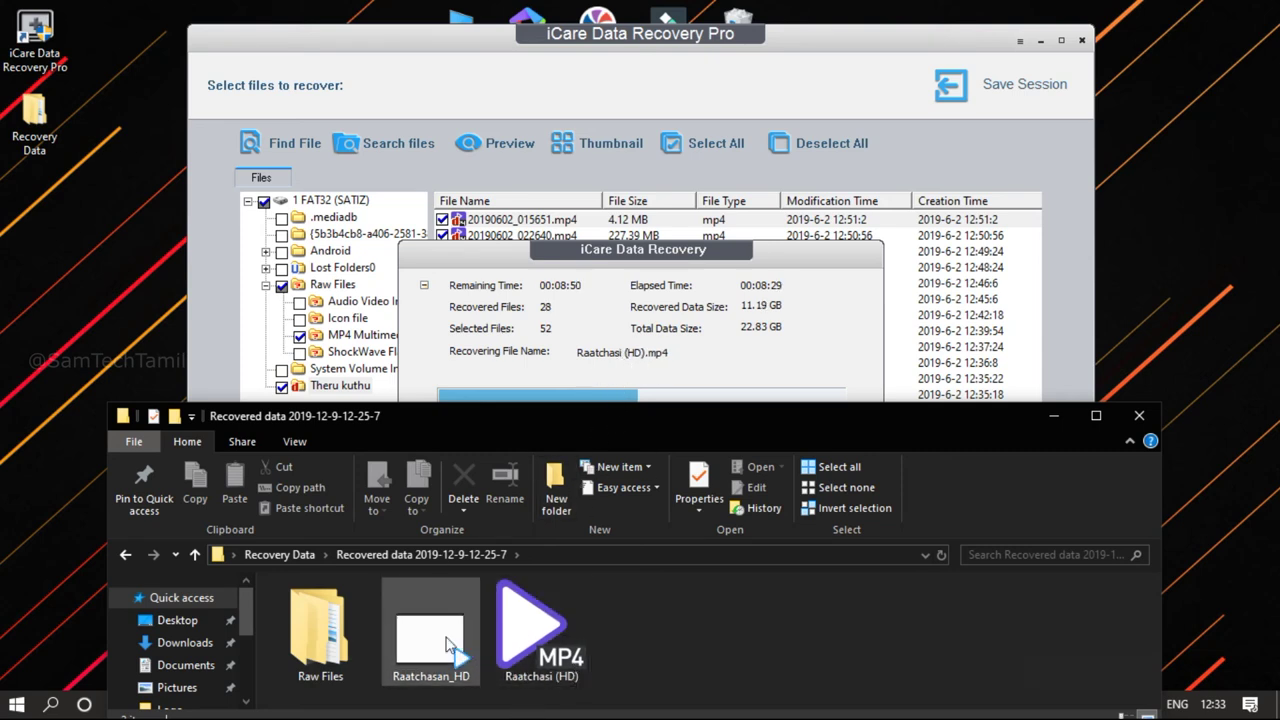
left_click(422, 658)
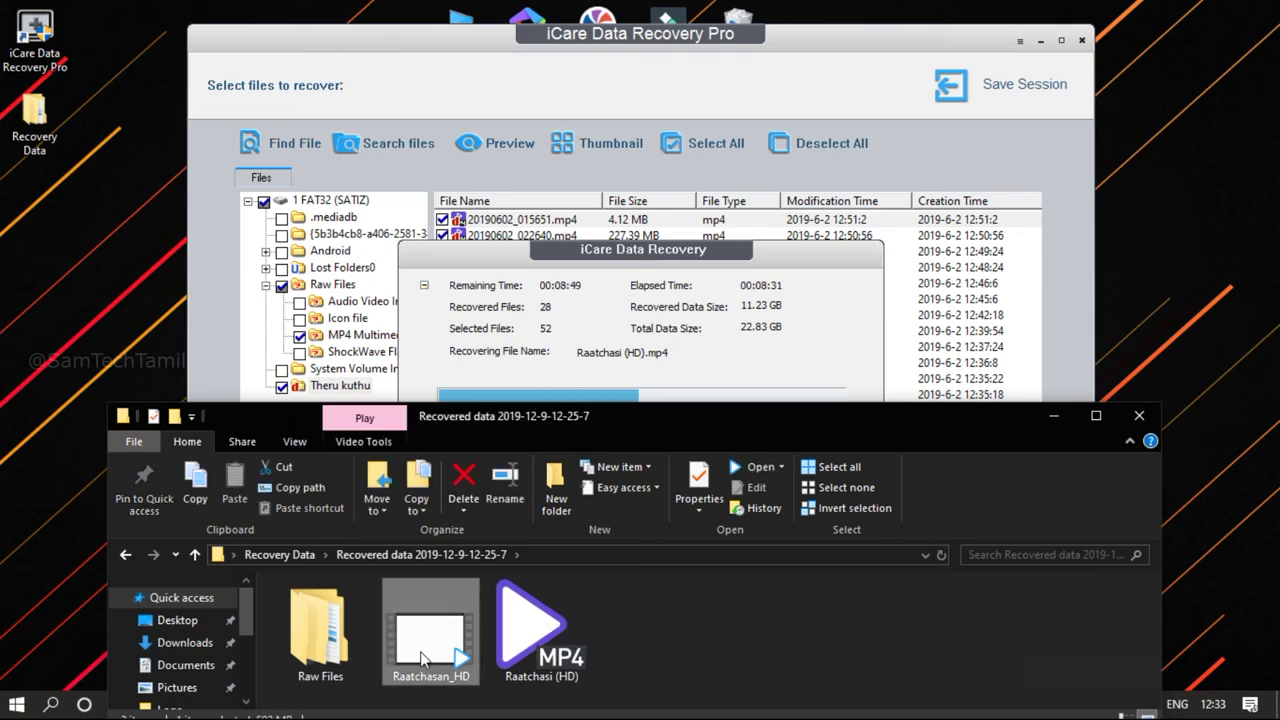
double_click(427, 660)
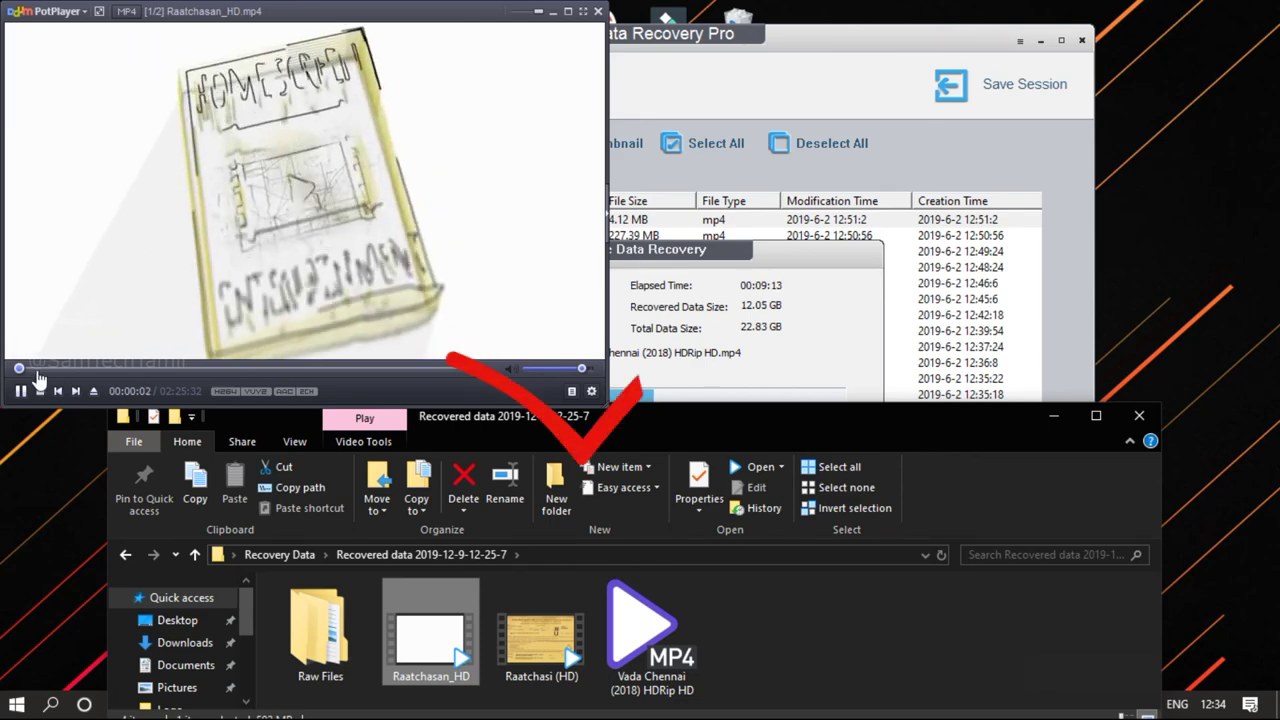
left_click(87, 368)
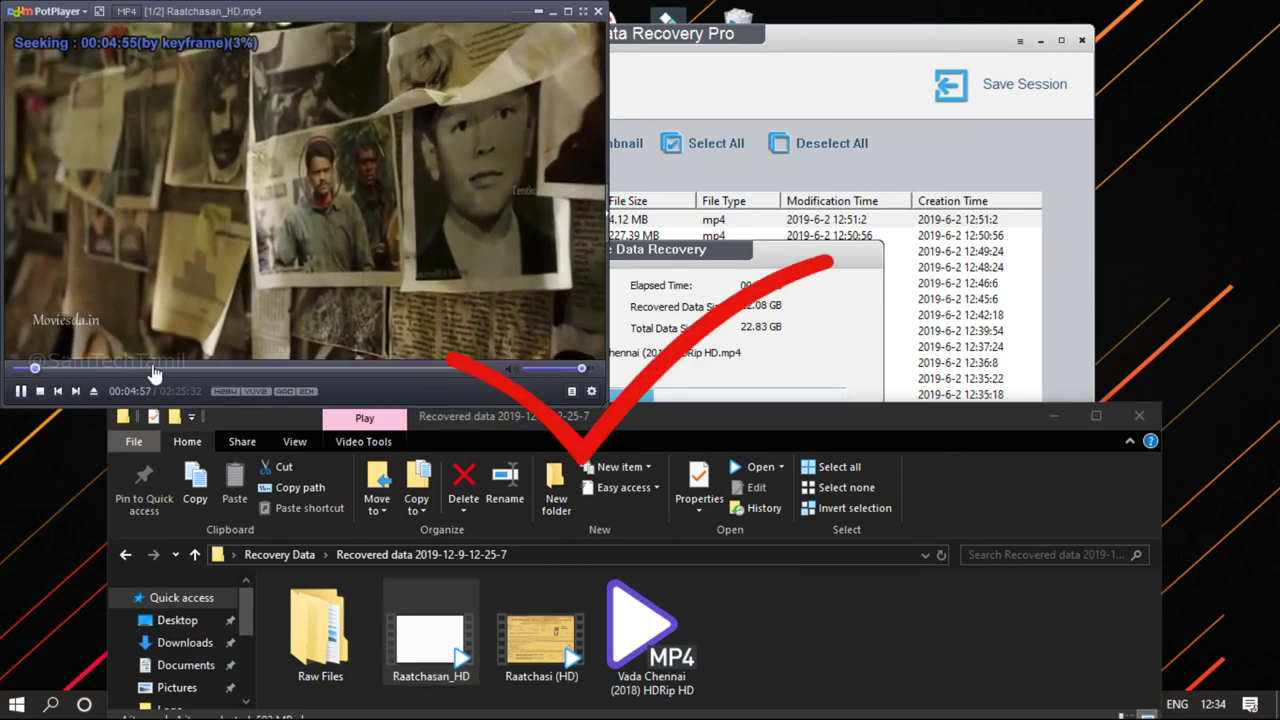
left_click(150, 368)
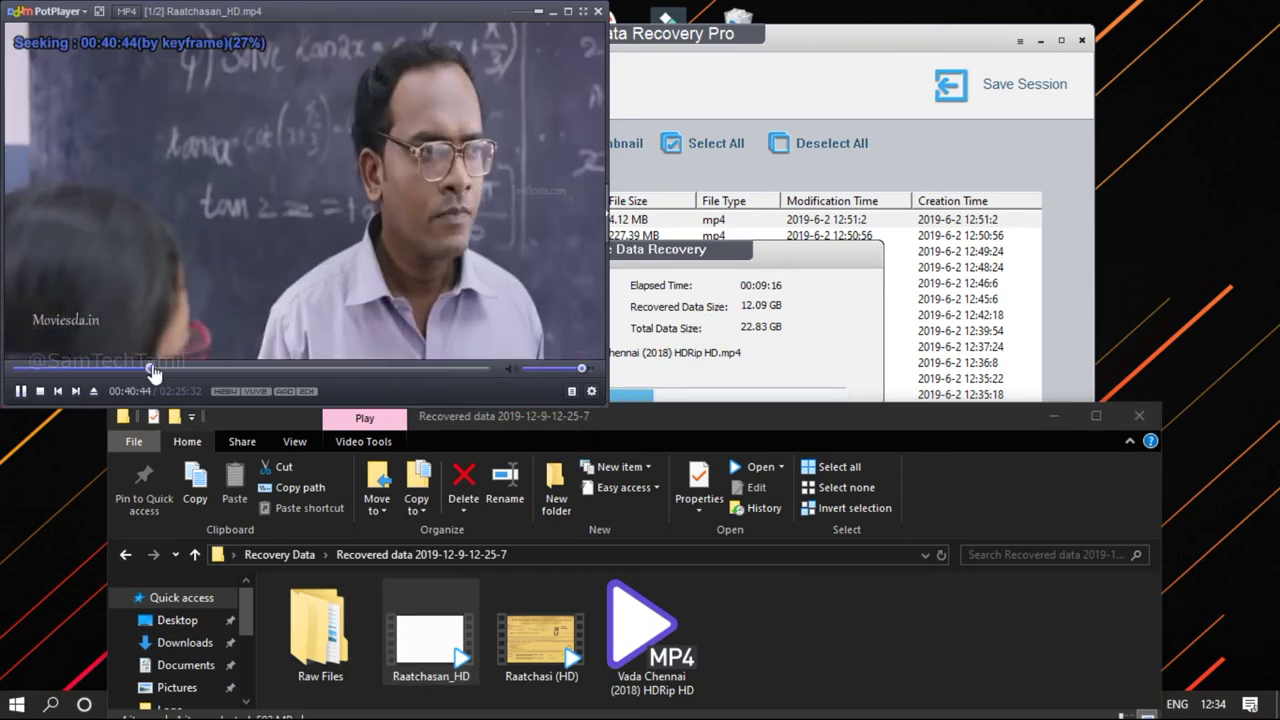
left_click(599, 12)
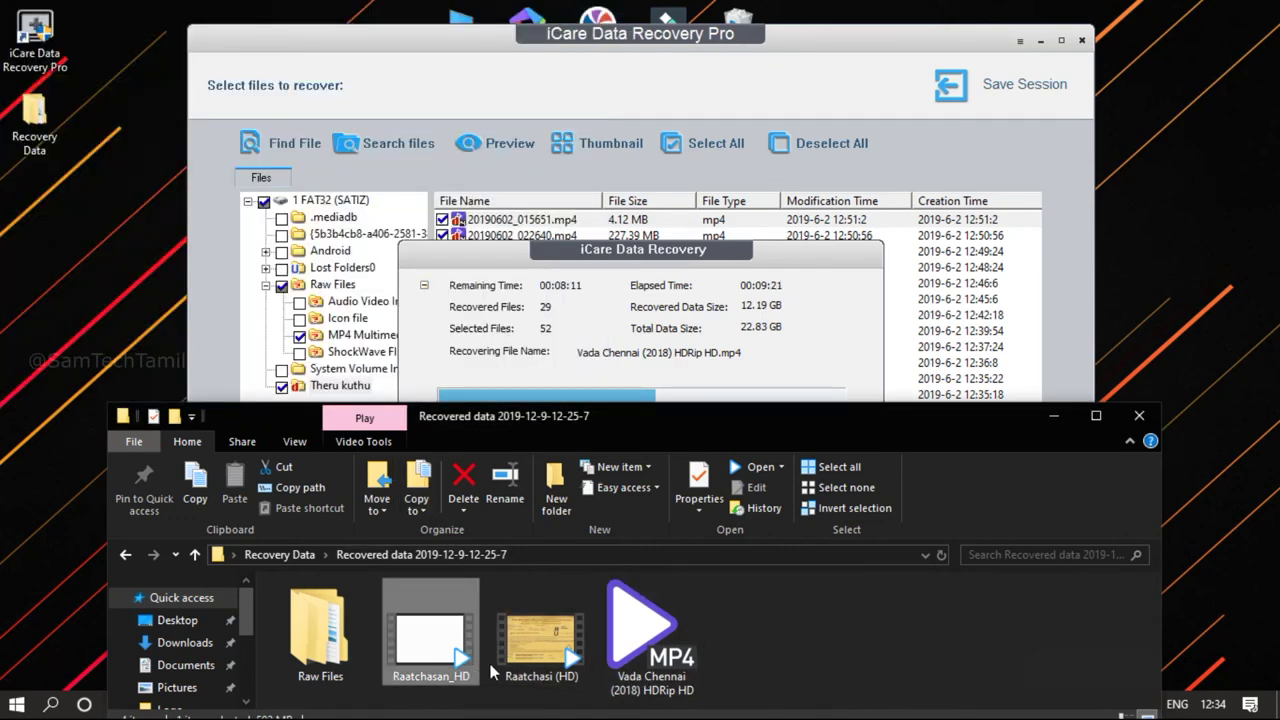
Select the Raatchasi (HD) video, then close File Explorer to return to iCare's recovery progress
left_click(533, 668)
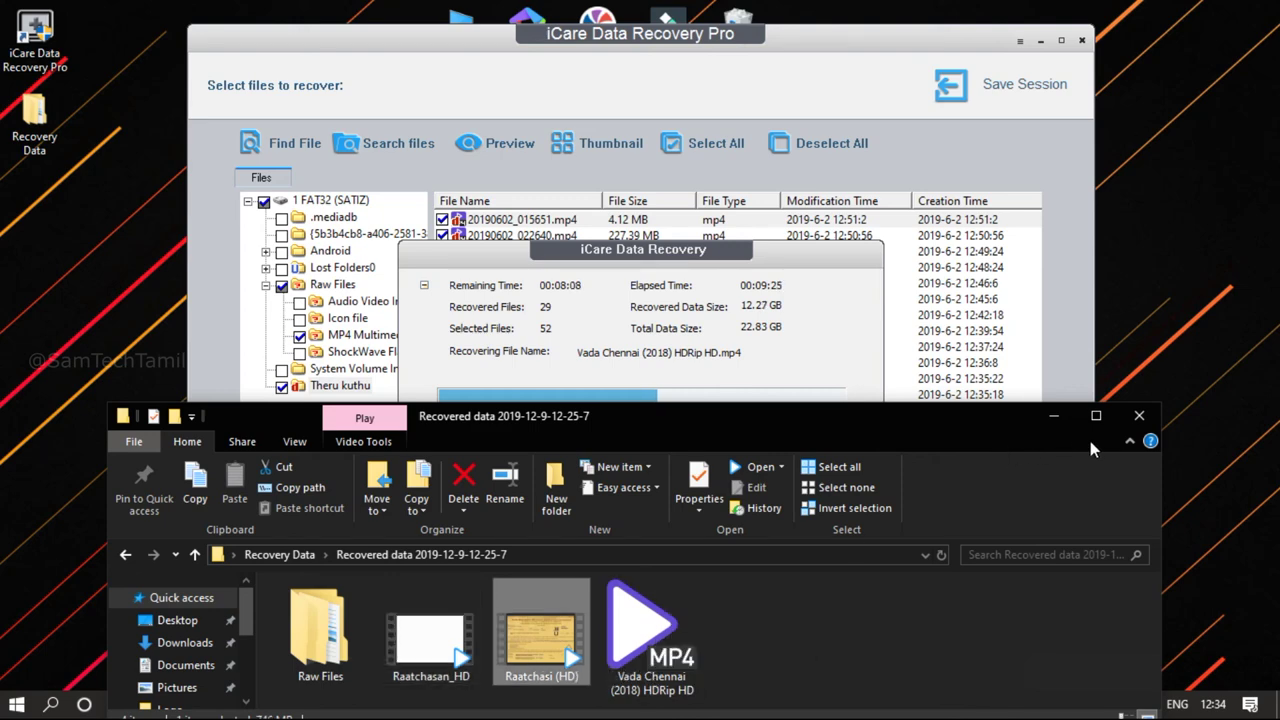
left_click(1139, 417)
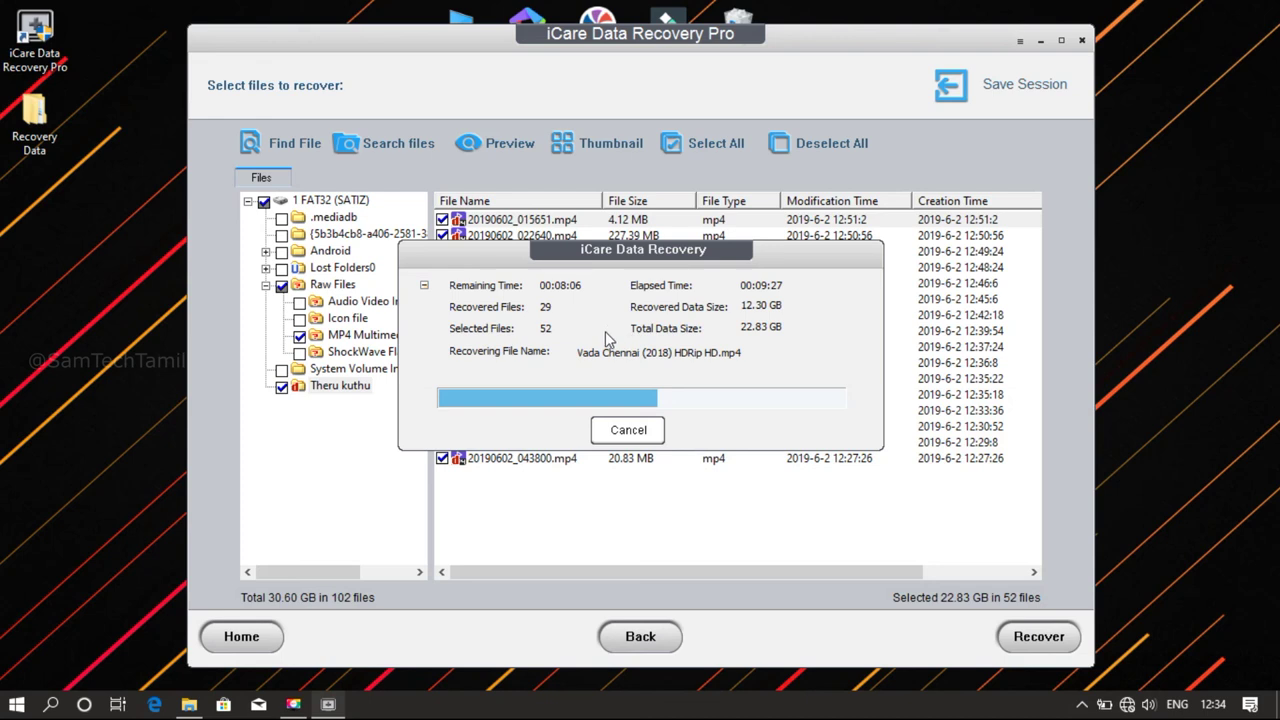